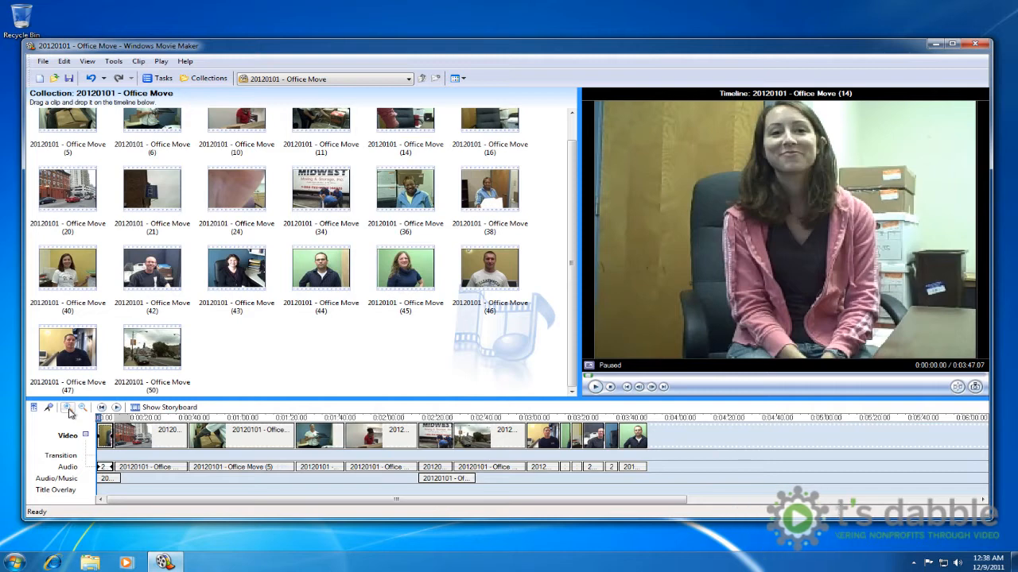
# Step: Set the start trim point of the timeline clip Office Move (20) at about 0:00:12.40
pyautogui.click(67, 408)
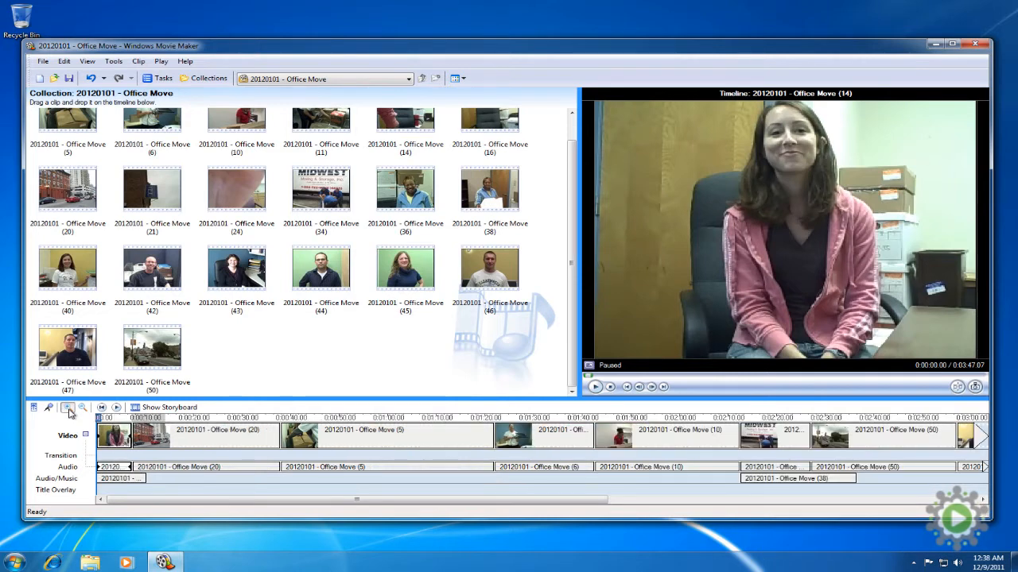
pyautogui.click(68, 408)
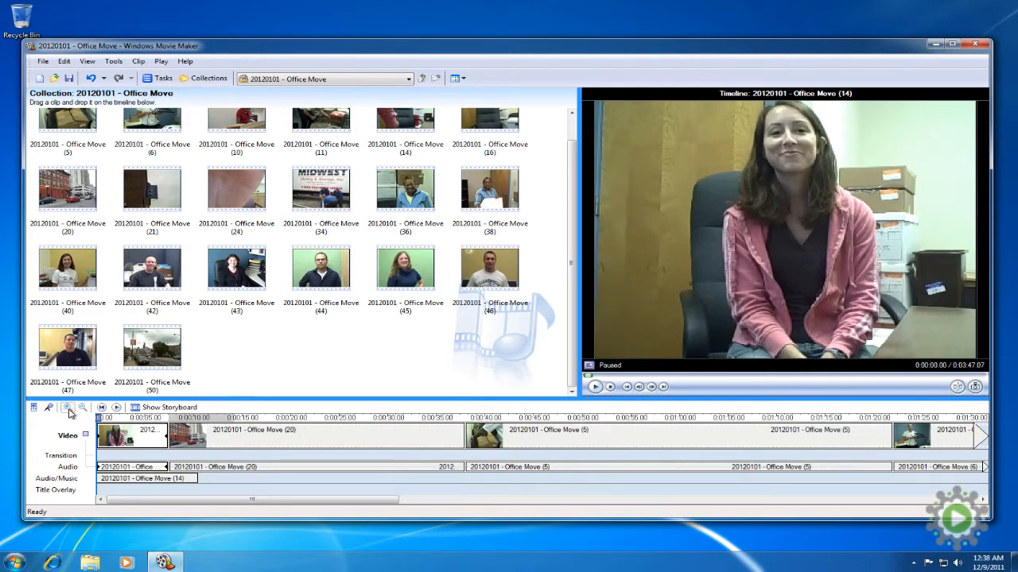
pyautogui.click(68, 407)
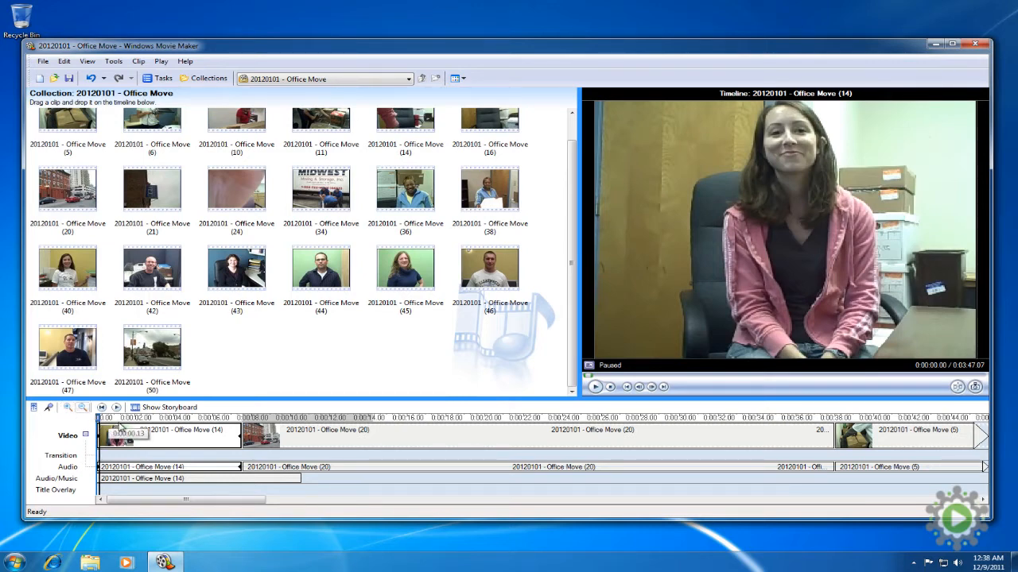
pyautogui.click(266, 418)
pyautogui.moveTo(273, 419); pyautogui.dragTo(343, 420)
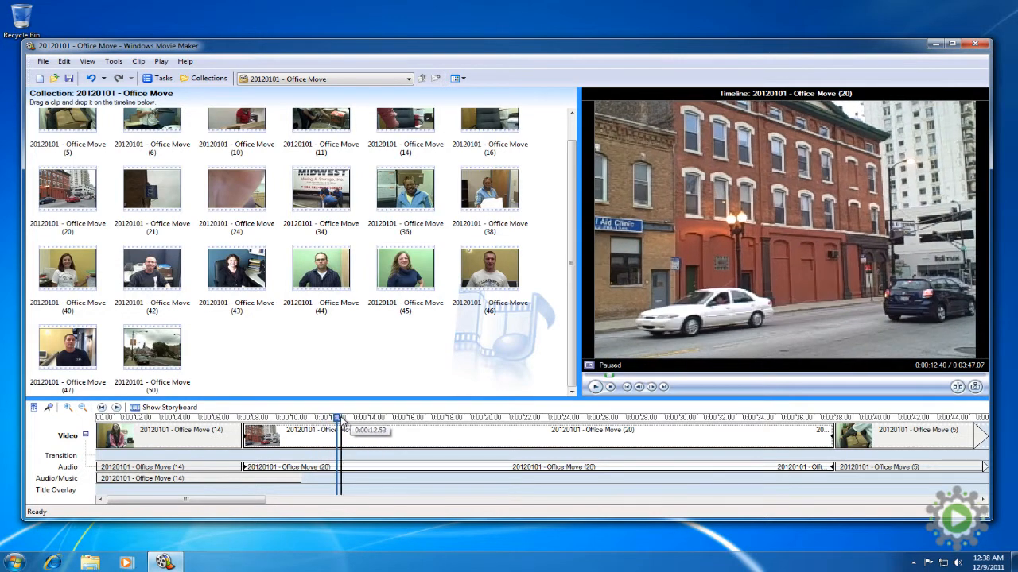
pyautogui.click(137, 62)
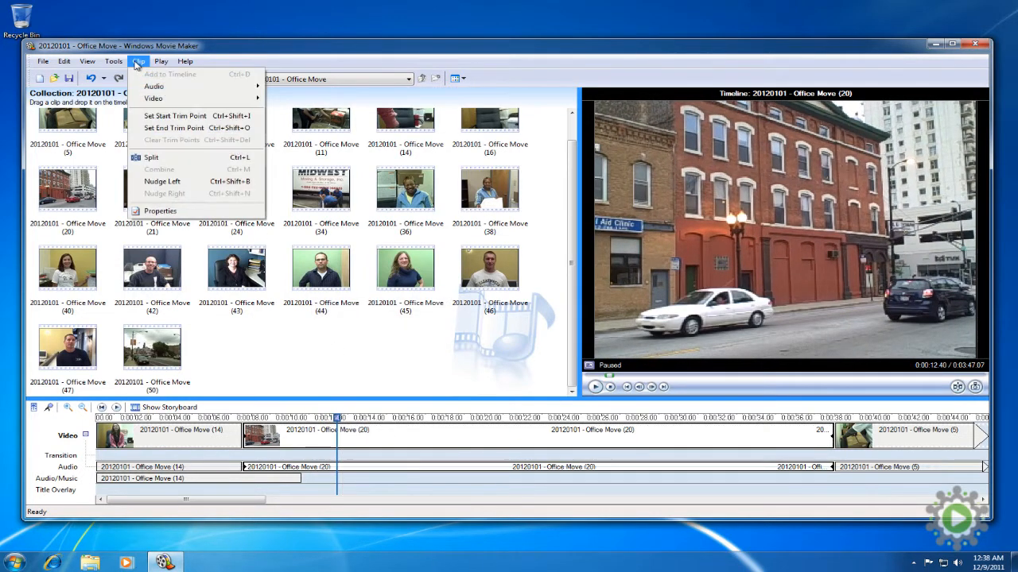
pyautogui.click(190, 117)
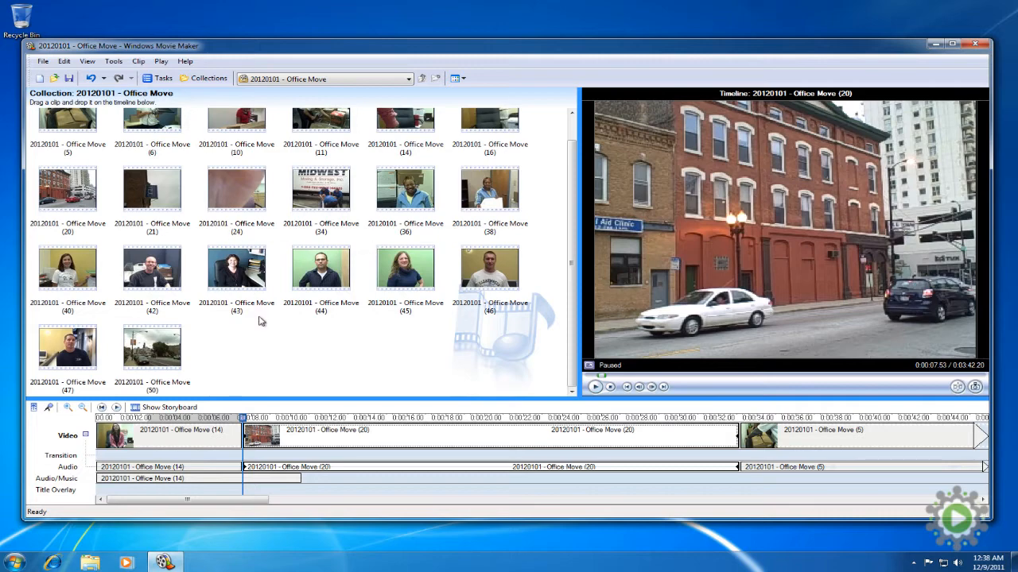
# Step: Set the end trim point of the timeline clip Office Move (20) at about 0:00:13.27
pyautogui.moveTo(282, 422); pyautogui.dragTo(359, 424)
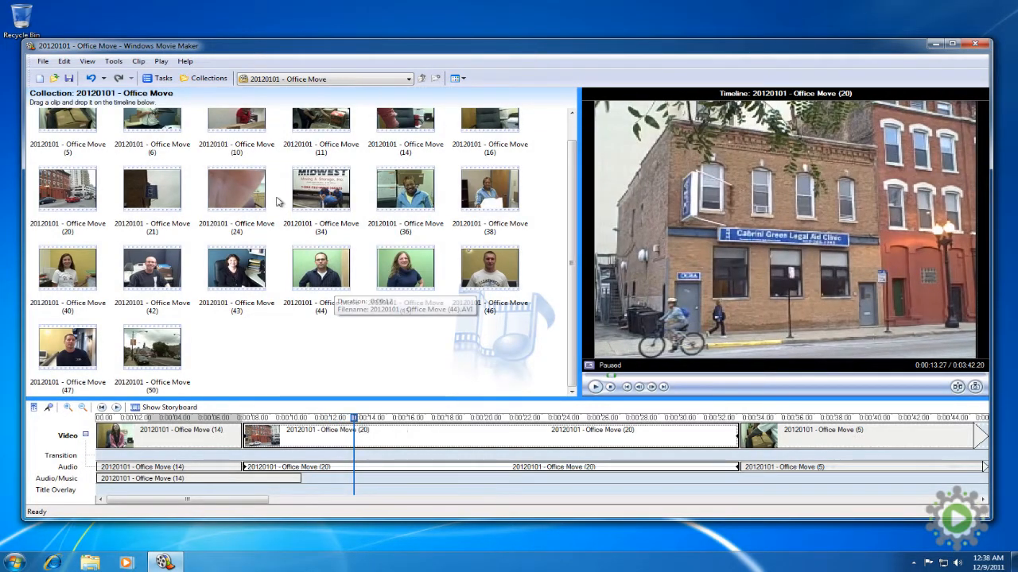
pyautogui.click(138, 62)
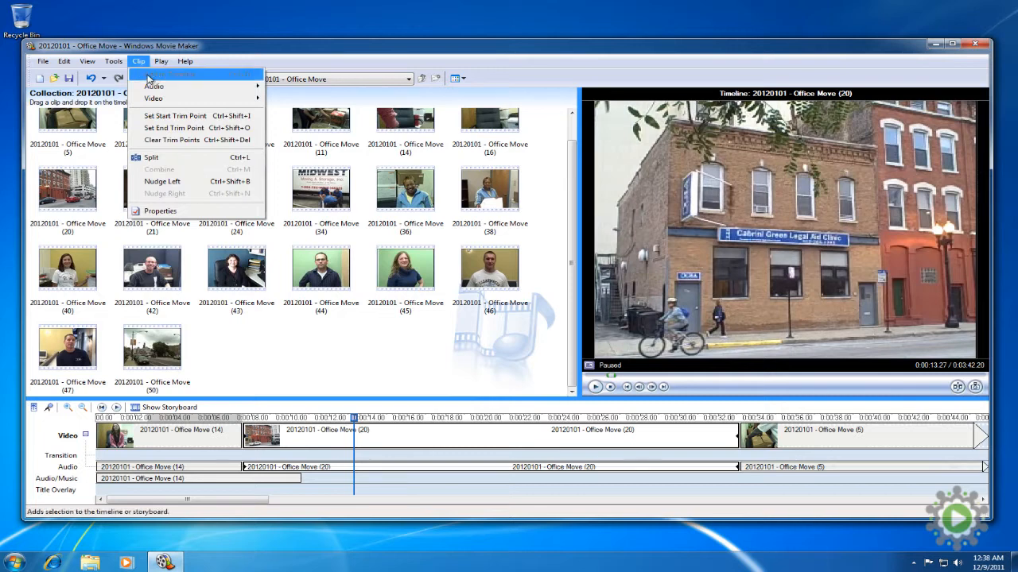
pyautogui.click(190, 128)
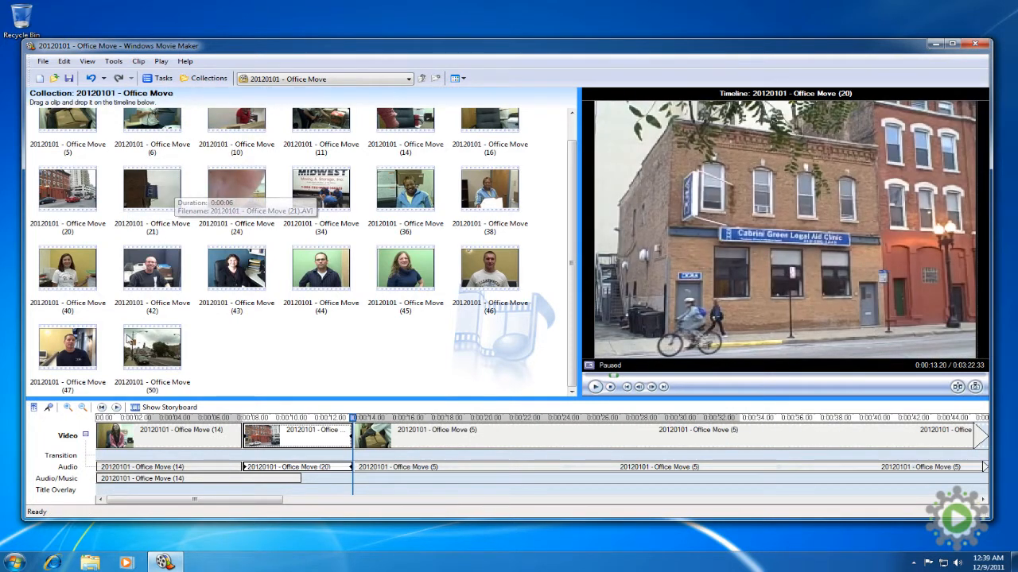
# Step: Set the start trim point of the timeline clip Office Move (5) at about 0:00:41.67, just before the tape is pulled across the box
pyautogui.click(68, 408)
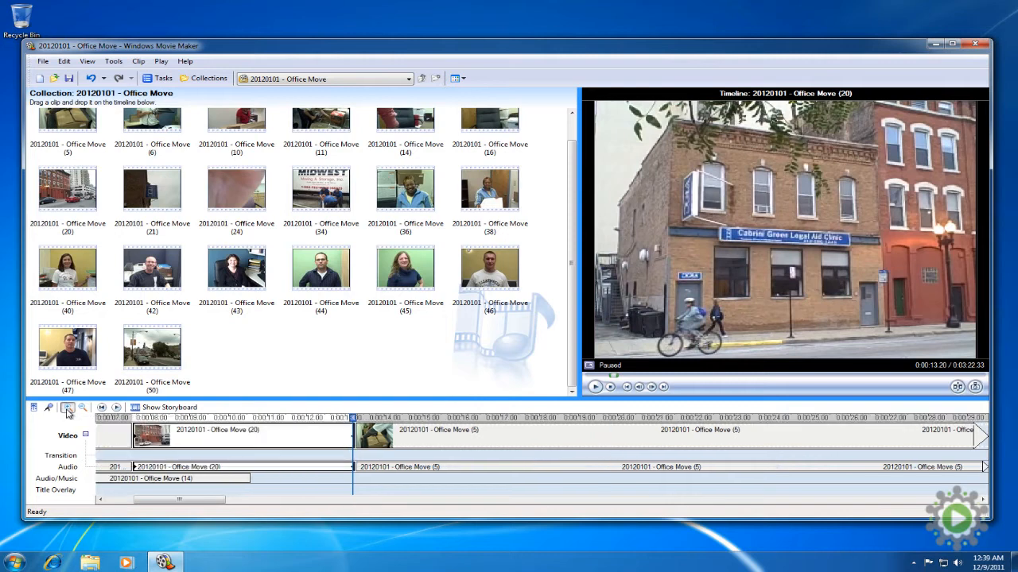
pyautogui.click(67, 409)
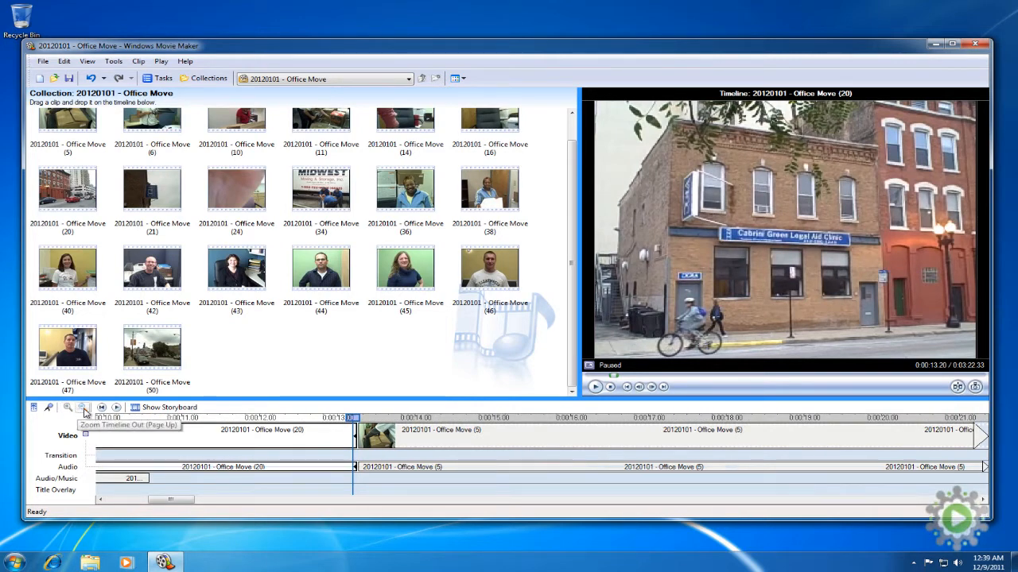
pyautogui.click(82, 409)
pyautogui.click(83, 409)
pyautogui.click(83, 409)
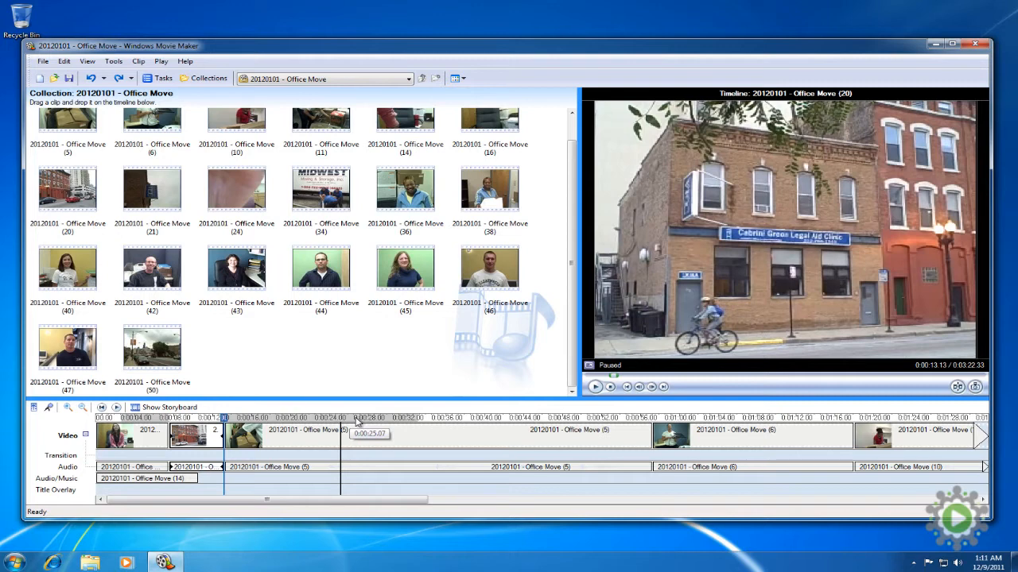
pyautogui.click(357, 420)
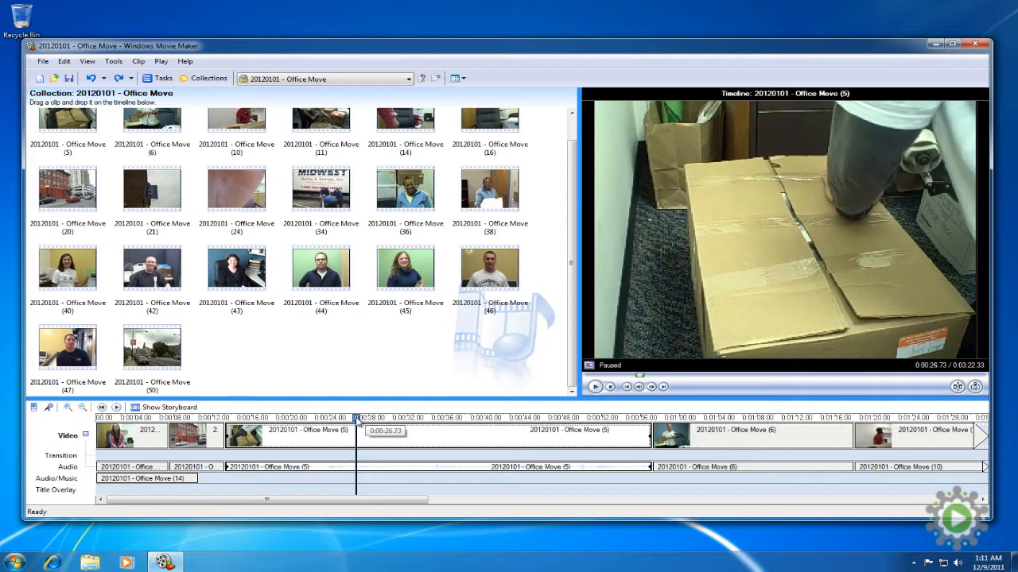
pyautogui.moveTo(357, 421); pyautogui.dragTo(518, 420)
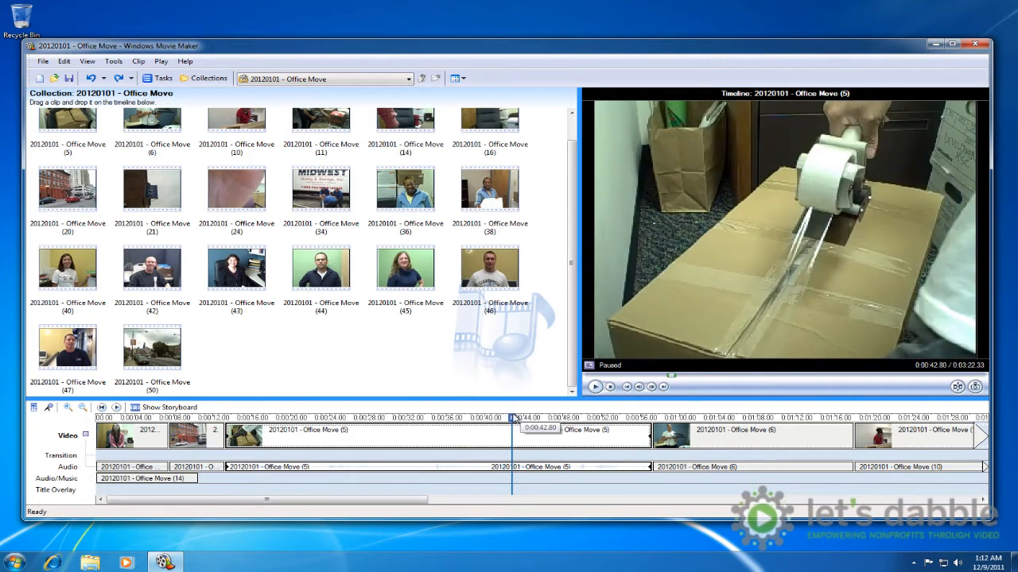
pyautogui.moveTo(513, 419); pyautogui.dragTo(501, 419)
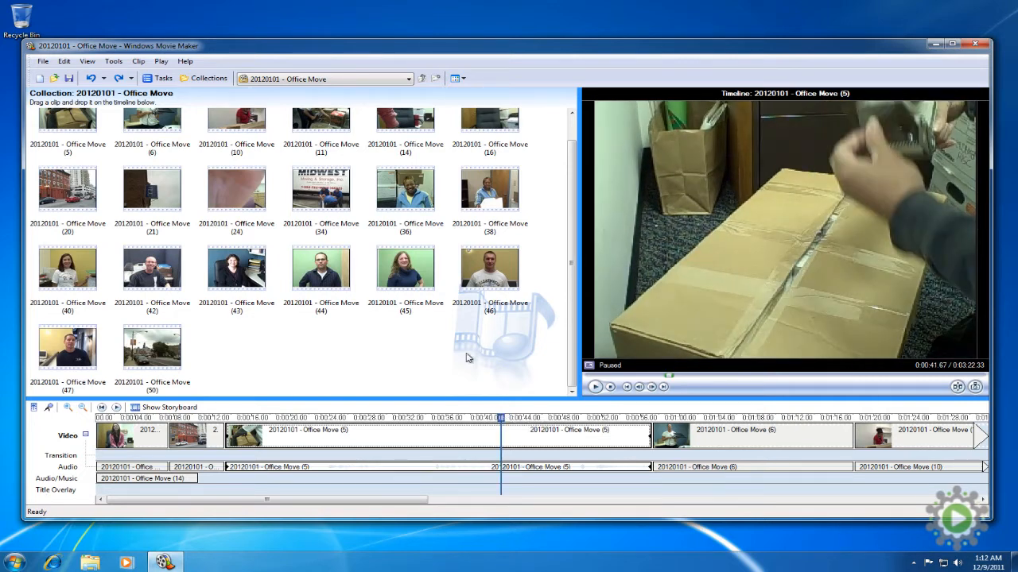
pyautogui.click(137, 62)
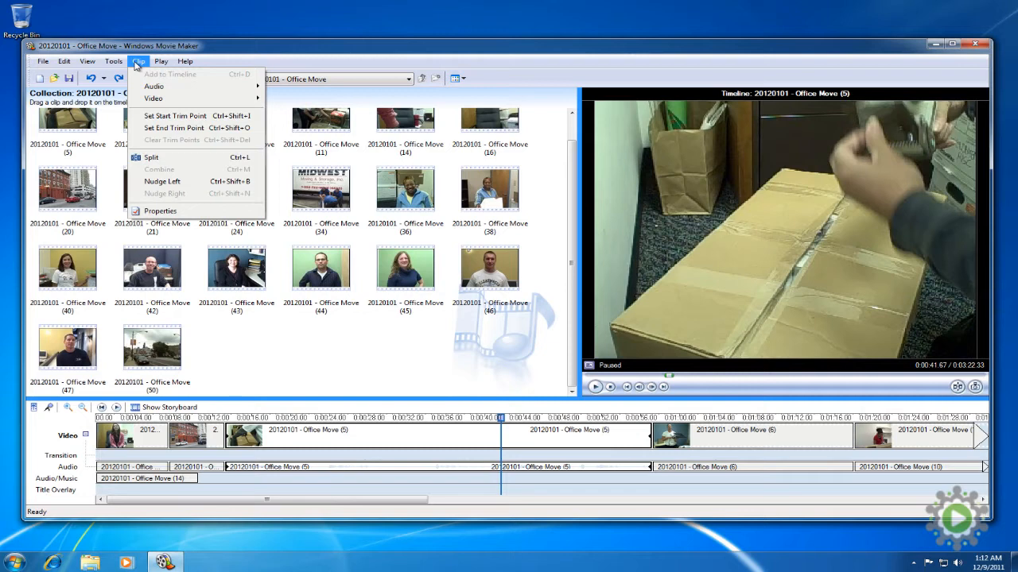
pyautogui.click(188, 116)
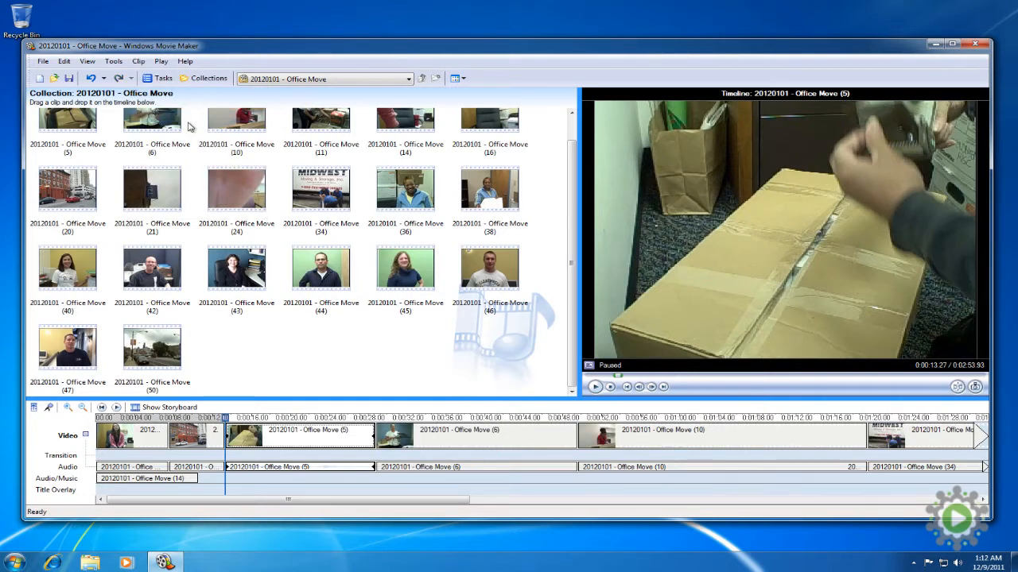
# Step: Set the end trim point of the timeline clip Office Move (5) at about 0:00:17.13
pyautogui.click(256, 417)
pyautogui.moveTo(255, 417)
pyautogui.mouseDown()
pyautogui.moveTo(278, 419)
pyautogui.moveTo(265, 421)
pyautogui.mouseUp()
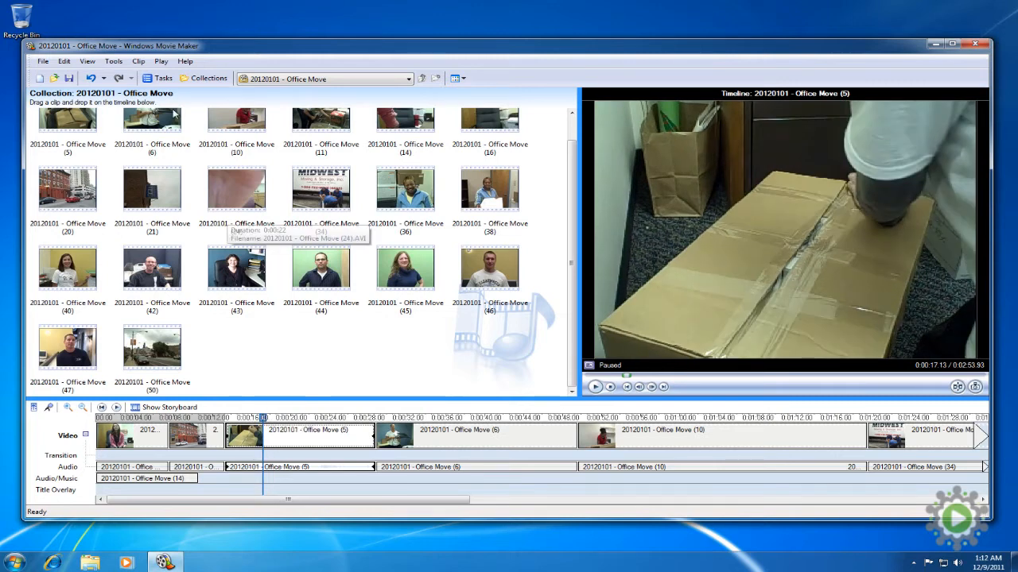
pyautogui.click(138, 61)
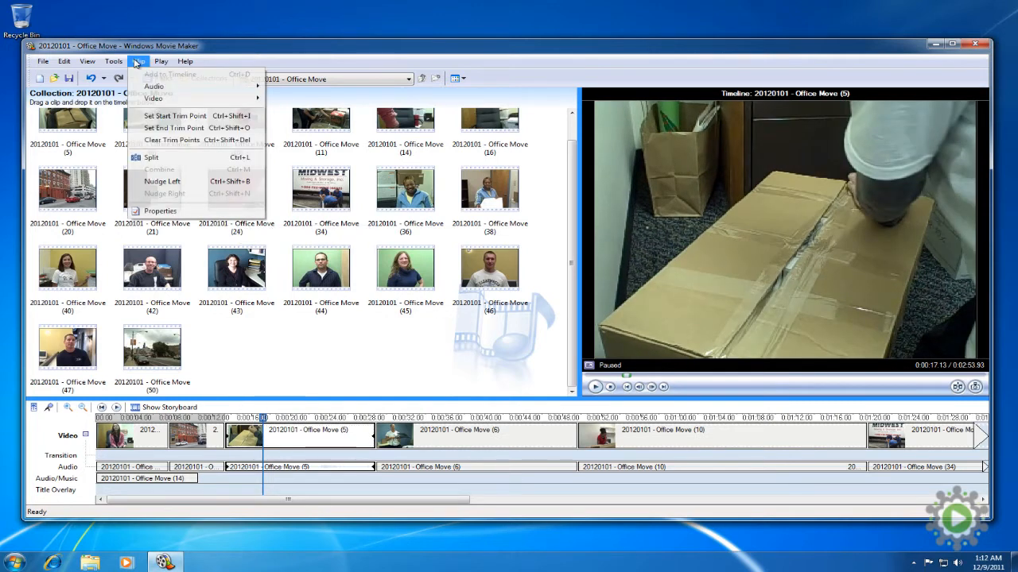
pyautogui.click(165, 128)
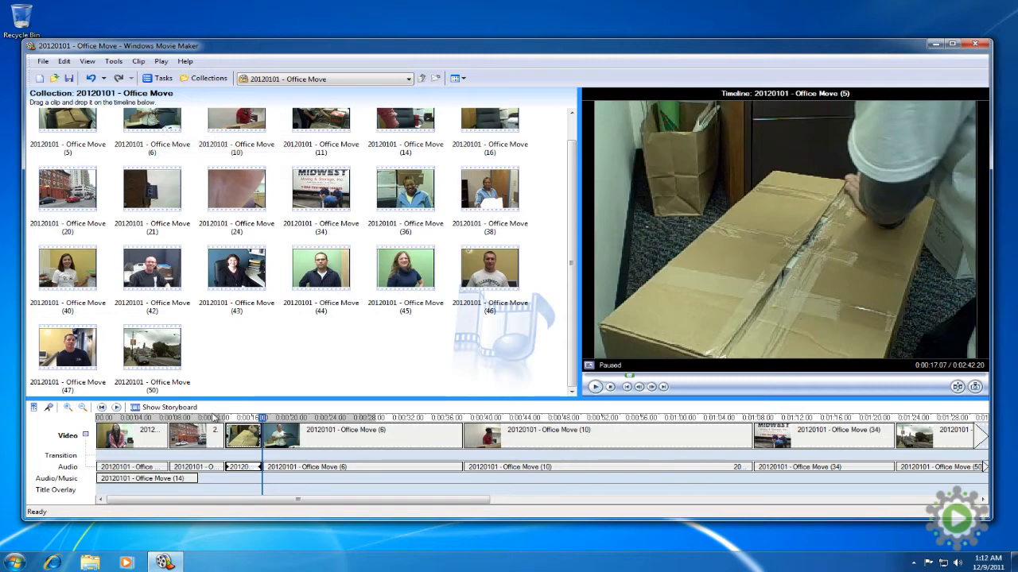
# Step: Play the opening of the timeline clip Office Move (6) and set its start trim point at about 0:00:19.00
pyautogui.click(213, 419)
pyautogui.press('space')
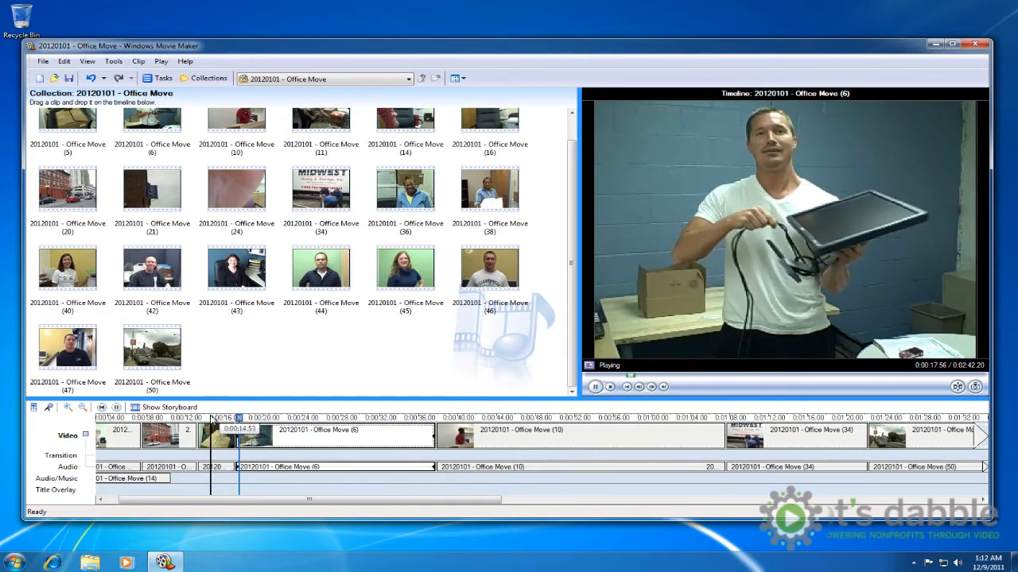
pyautogui.press('space')
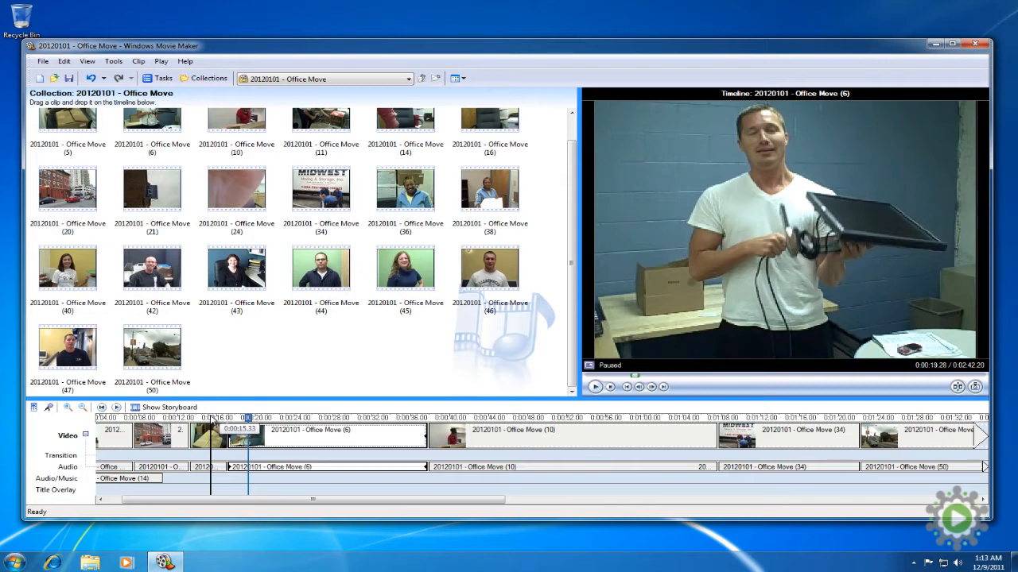
pyautogui.moveTo(211, 418); pyautogui.dragTo(225, 419)
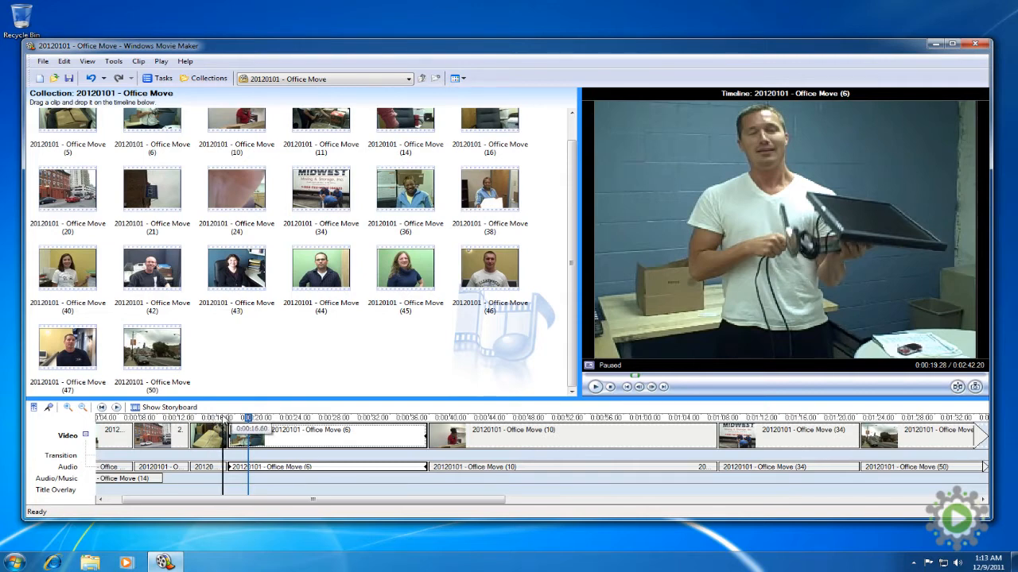
pyautogui.click(224, 418)
pyautogui.press('space')
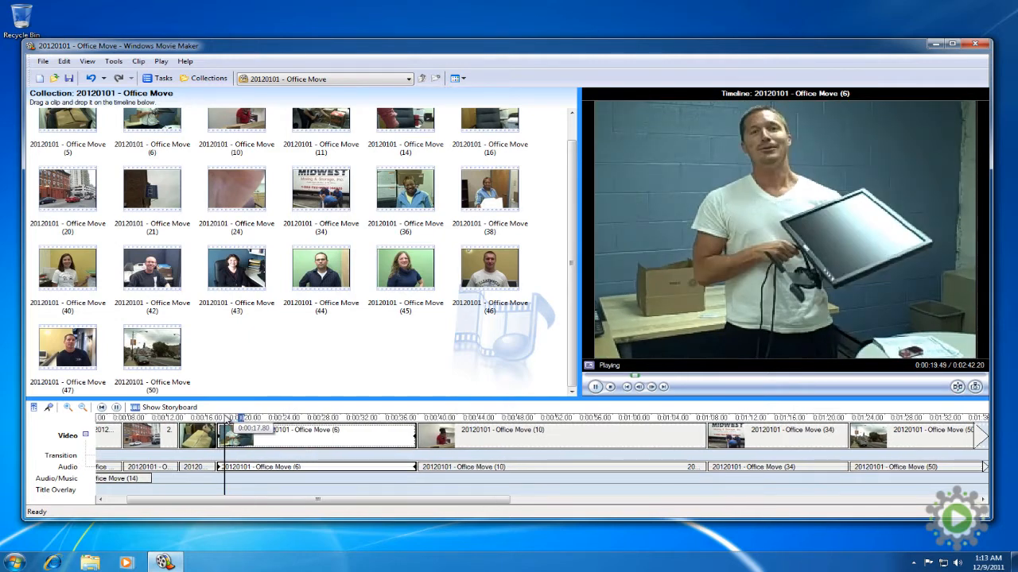
pyautogui.press('space')
pyautogui.moveTo(243, 419); pyautogui.dragTo(233, 419)
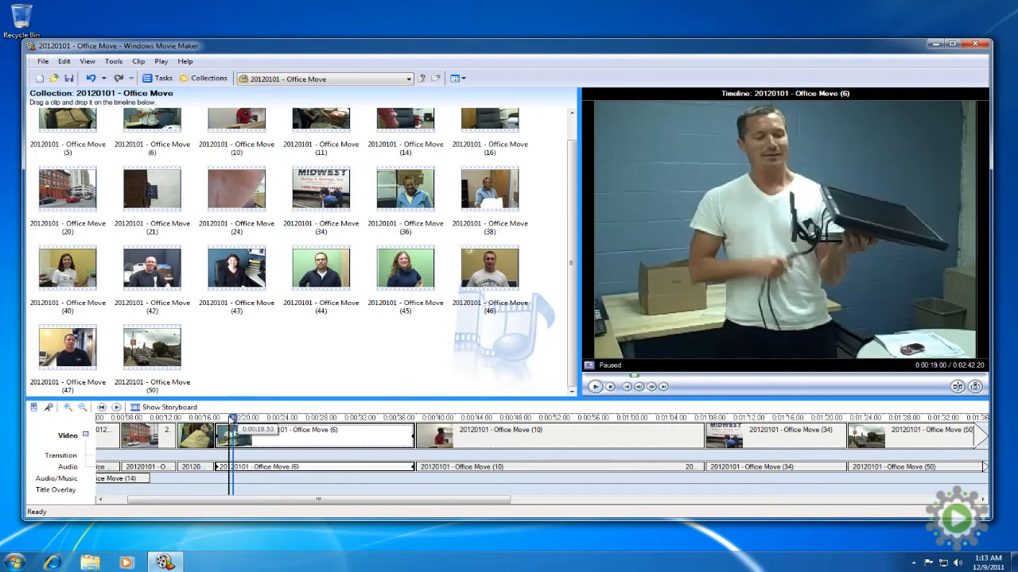
pyautogui.click(138, 61)
pyautogui.click(185, 117)
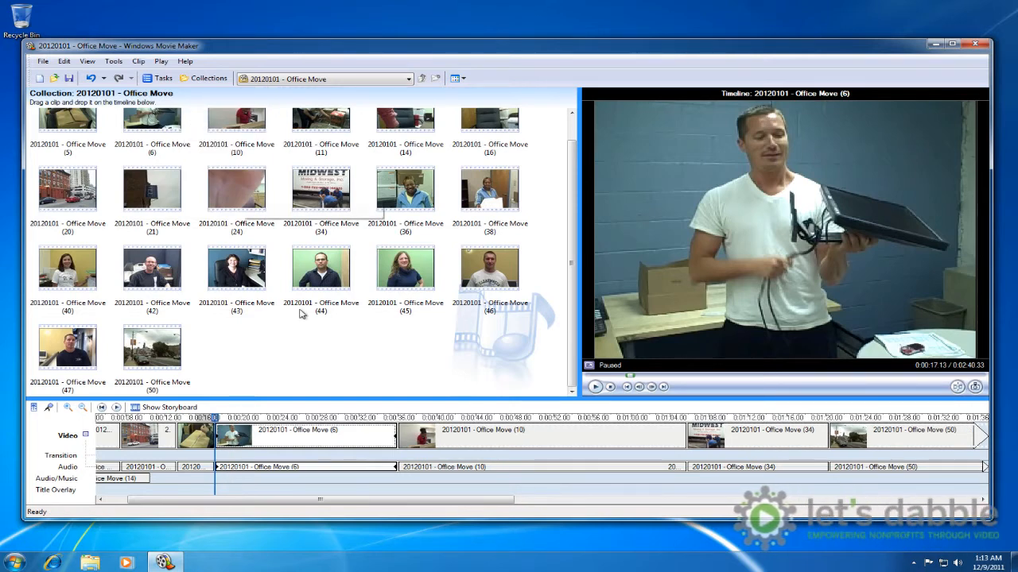
# Step: Set the end trim point of the timeline clip Office Move (6) at about 0:00:34.07
pyautogui.click(351, 416)
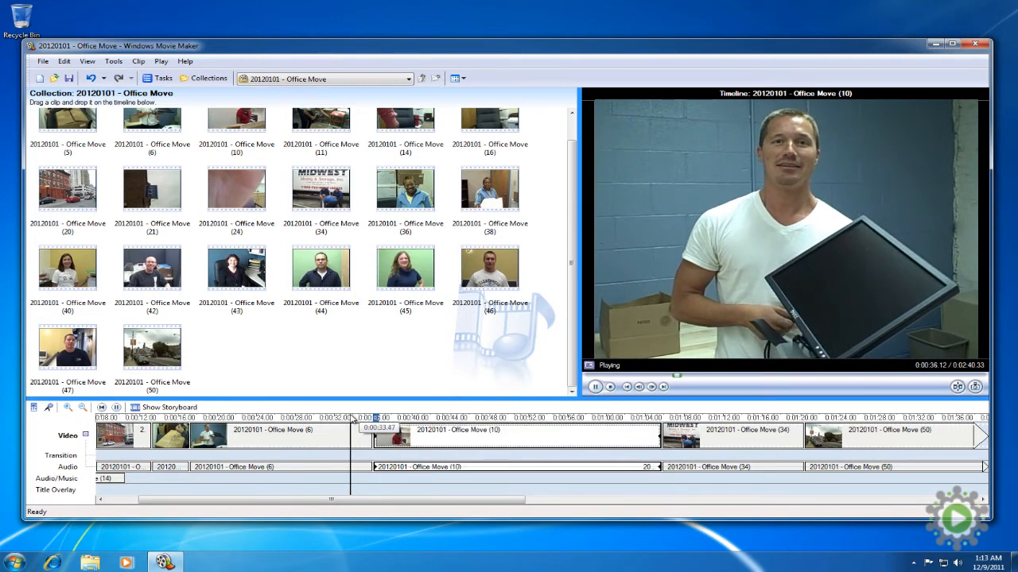
pyautogui.click(355, 417)
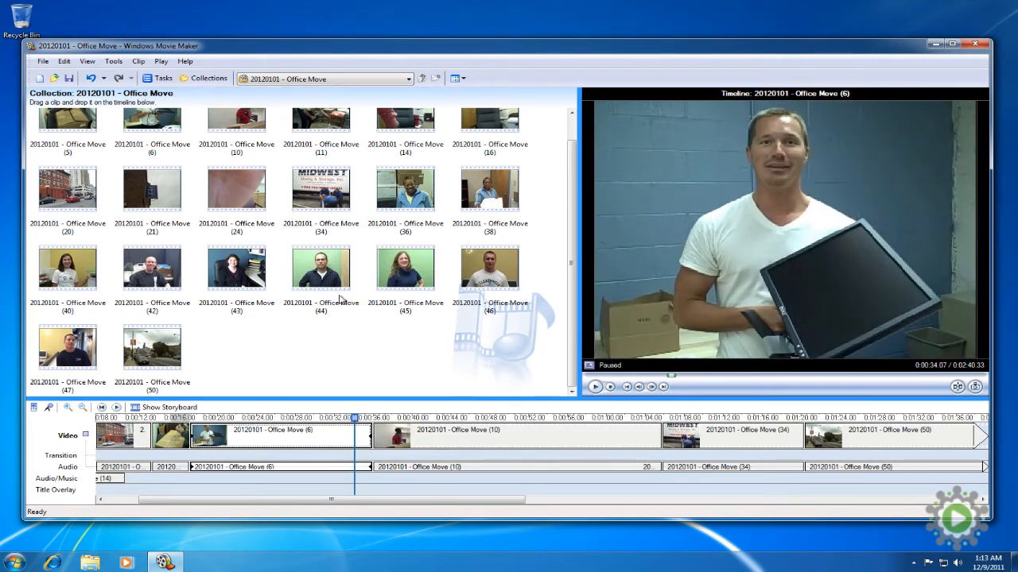
pyautogui.click(138, 61)
pyautogui.click(181, 128)
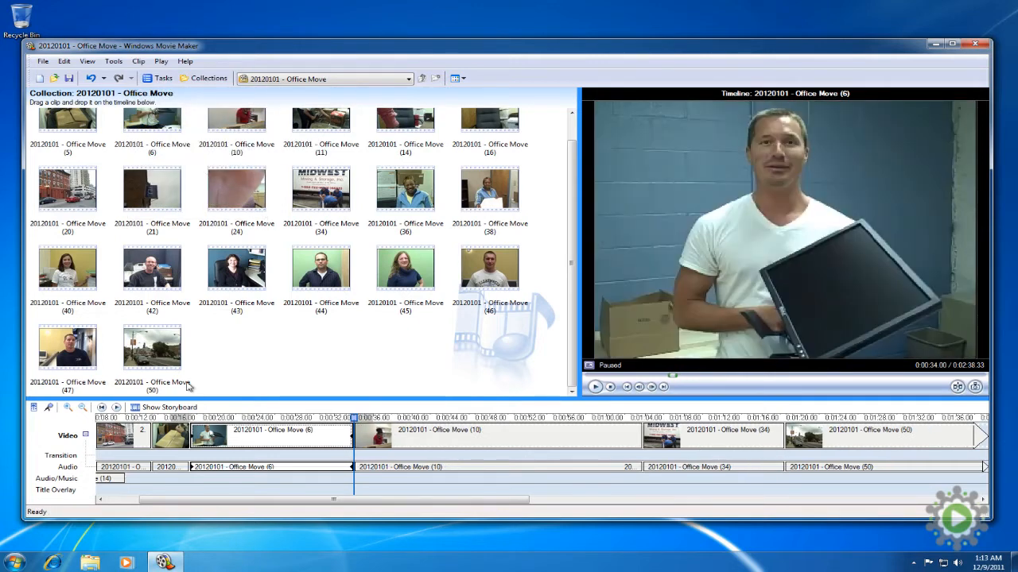
# Step: Play back the trimmed clip Office Move (6) and move its end trim point to about 0:00:33.00
pyautogui.click(169, 419)
pyautogui.press('space')
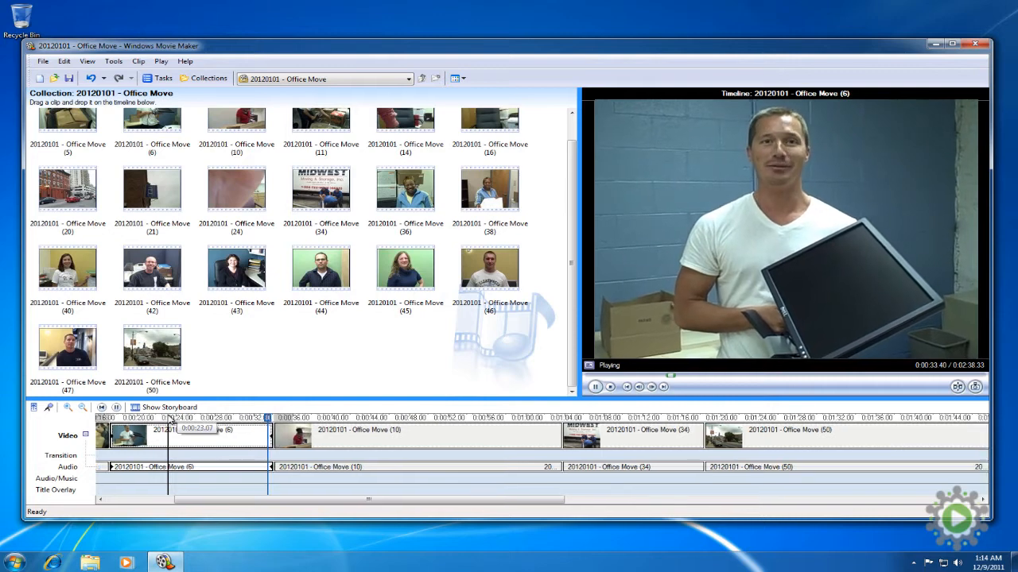
pyautogui.press('space')
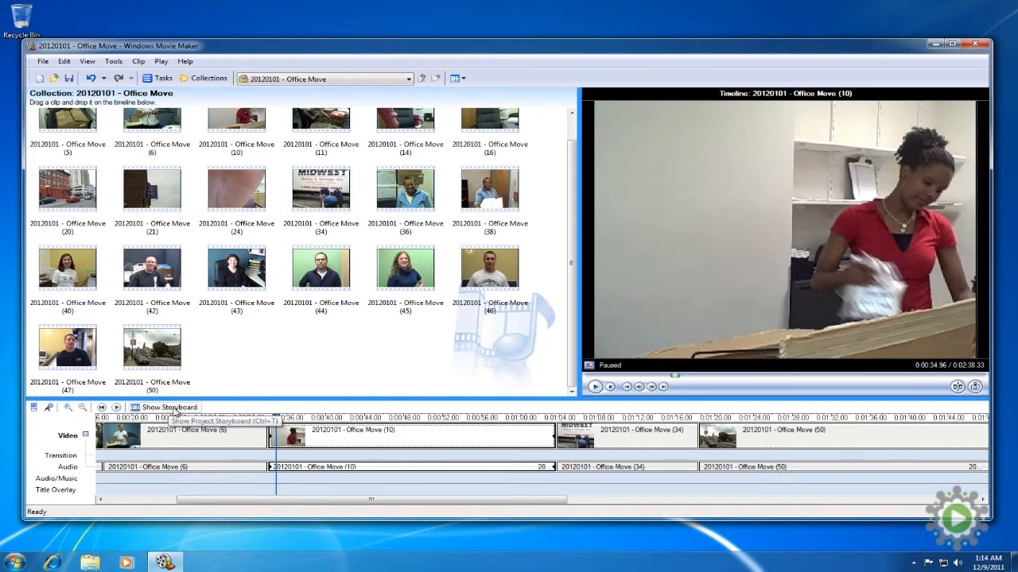
pyautogui.click(213, 419)
pyautogui.press('space')
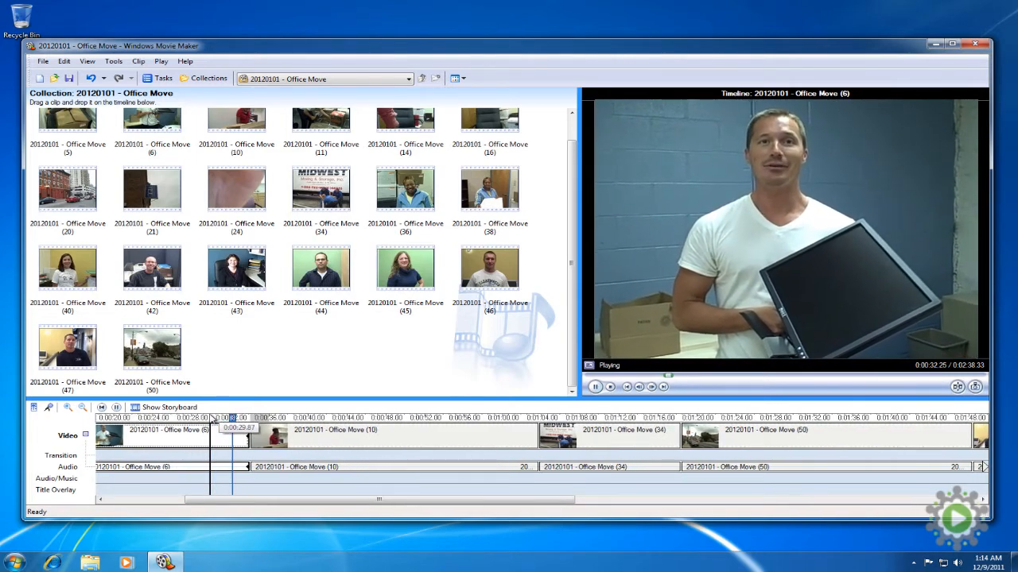
pyautogui.press('space')
pyautogui.click(238, 419)
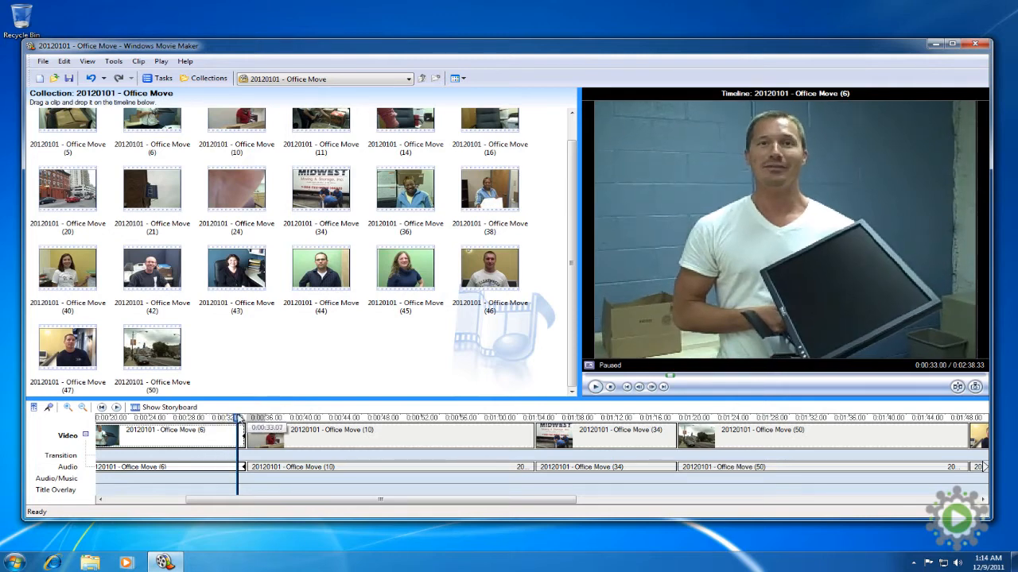
pyautogui.click(139, 61)
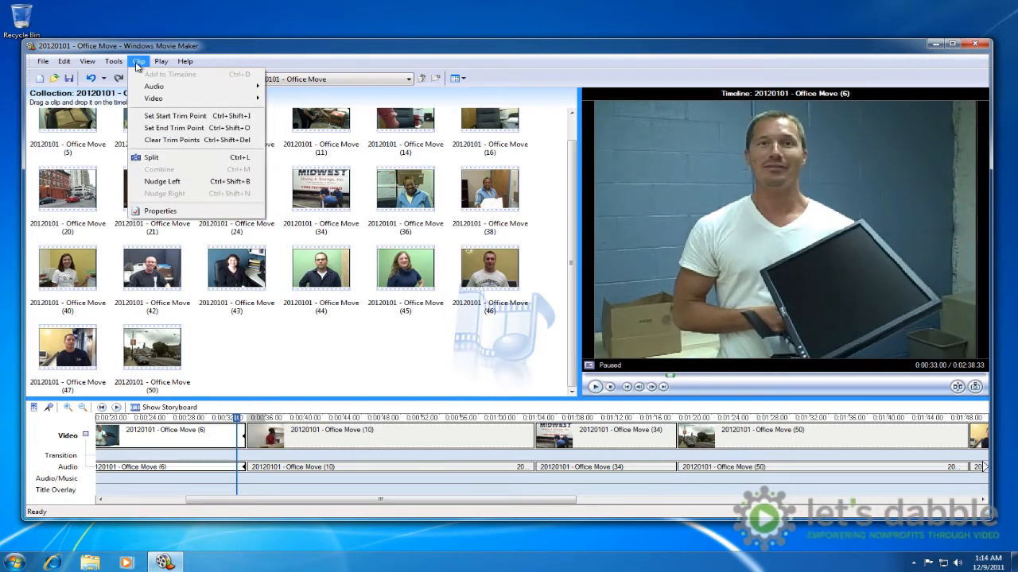
pyautogui.click(173, 119)
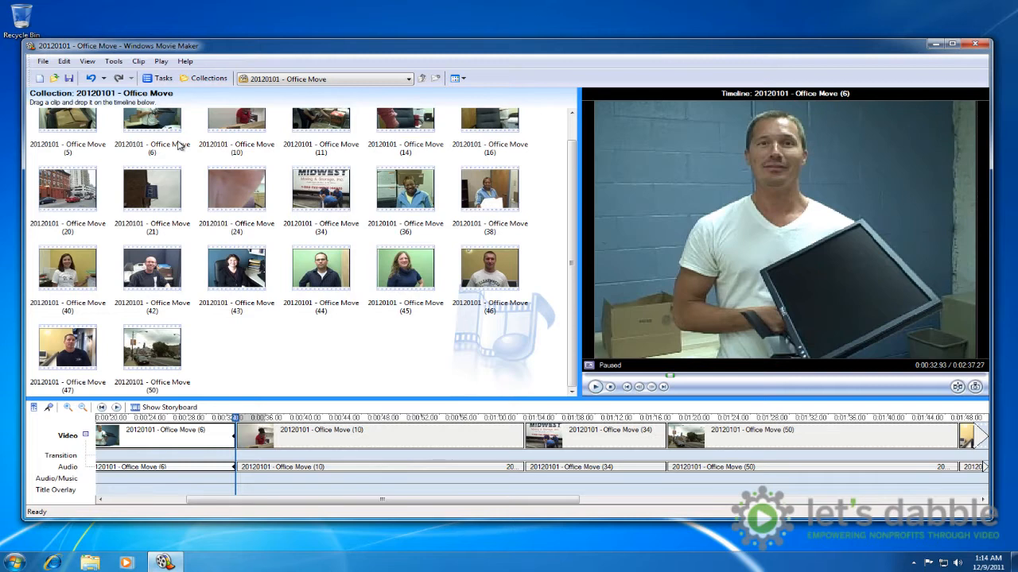
# Step: Play back the cut from the timeline clip Office Move (6) into Office Move (10)
pyautogui.moveTo(236, 419); pyautogui.dragTo(201, 418)
pyautogui.press('space')
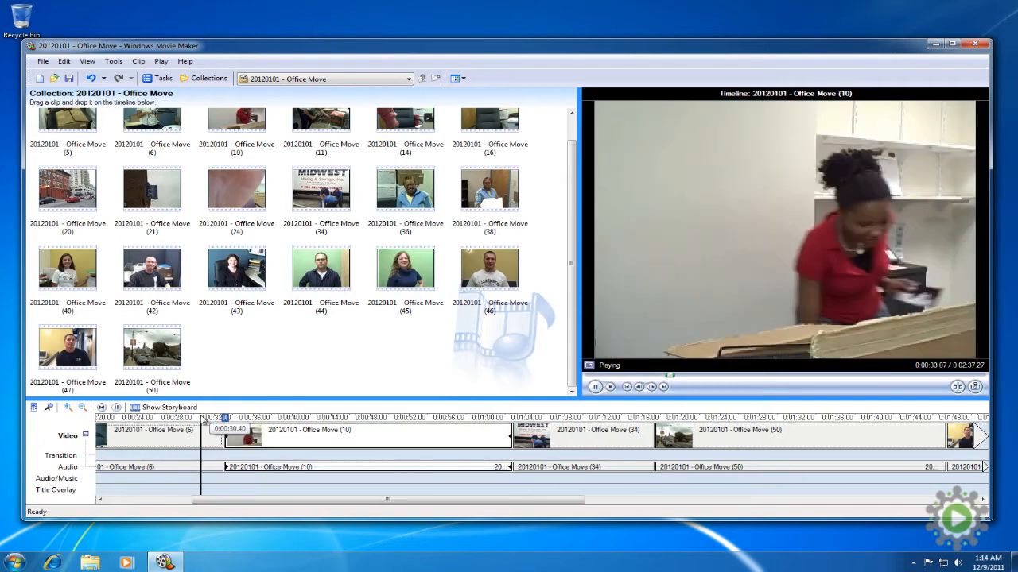
pyautogui.press('space')
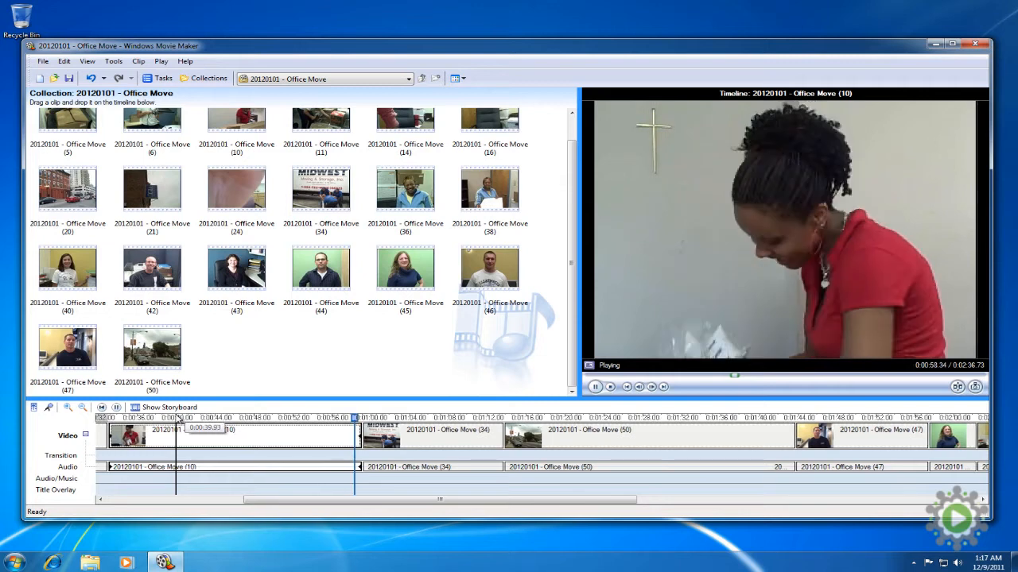
# Step: Play the closing seconds of the timeline clip Office Move (10) and set its end trim point at about 0:00:54.20
pyautogui.press('space')
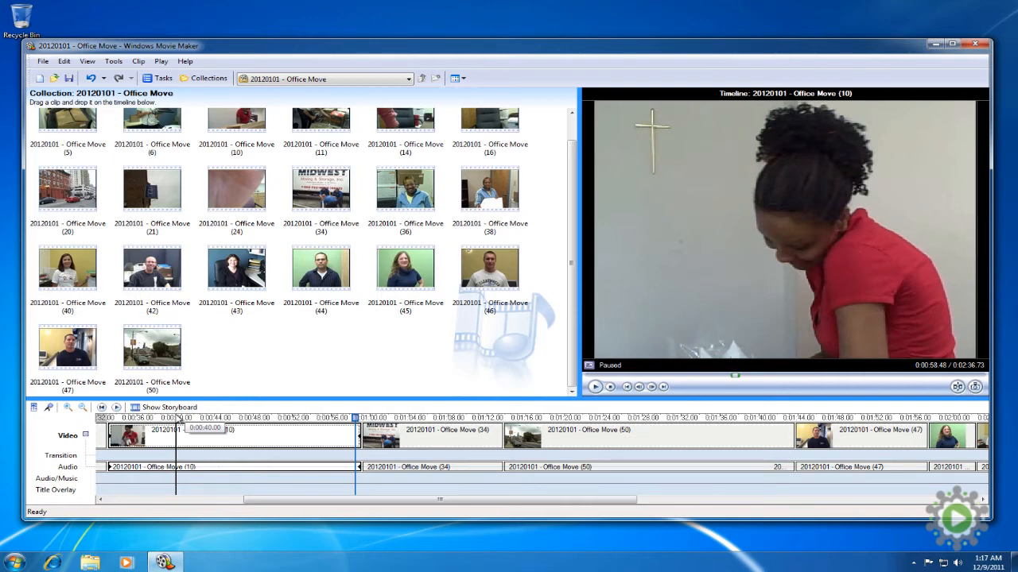
pyautogui.moveTo(178, 419); pyautogui.dragTo(294, 419)
pyautogui.press('space')
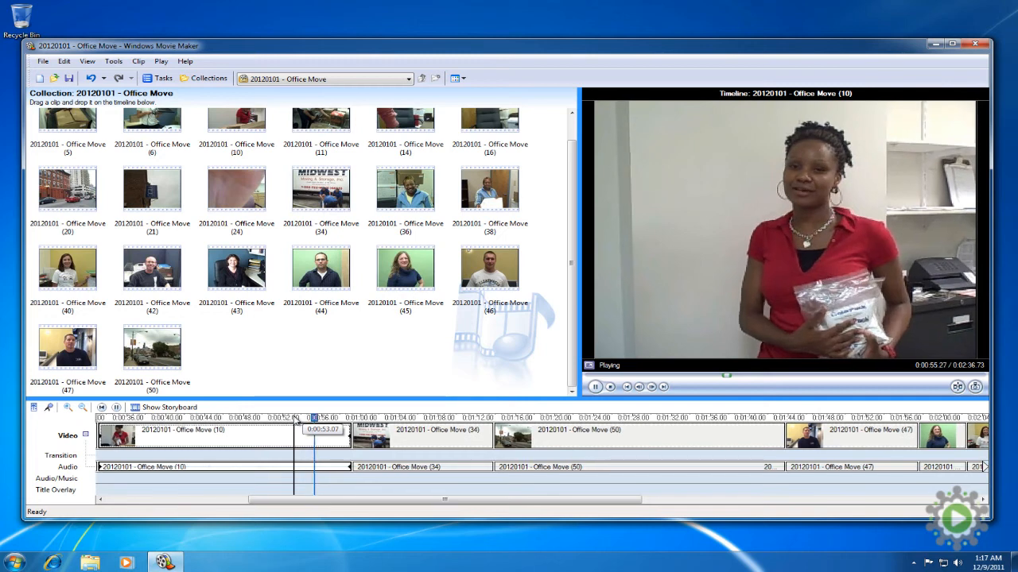
pyautogui.press('space')
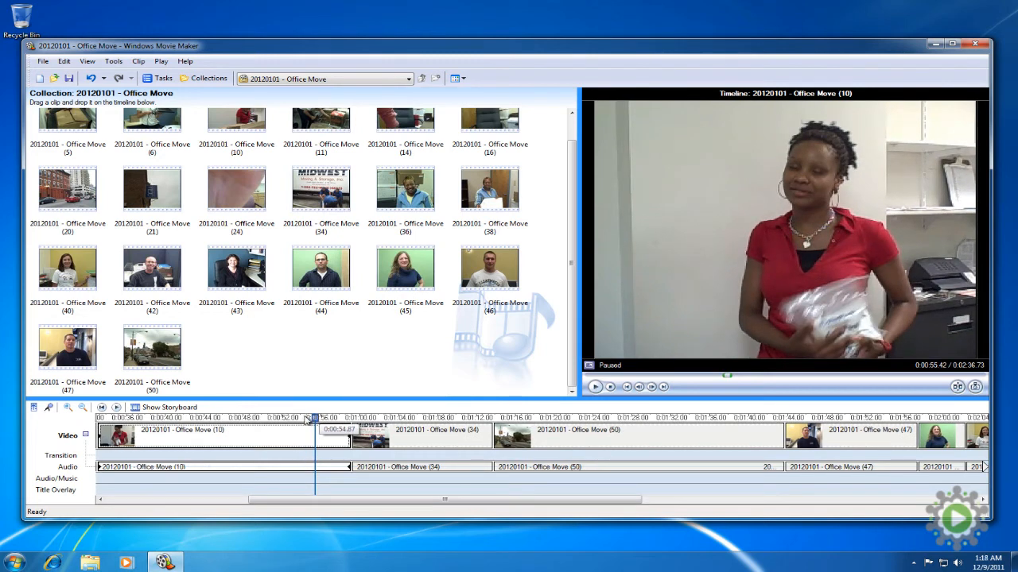
pyautogui.click(305, 419)
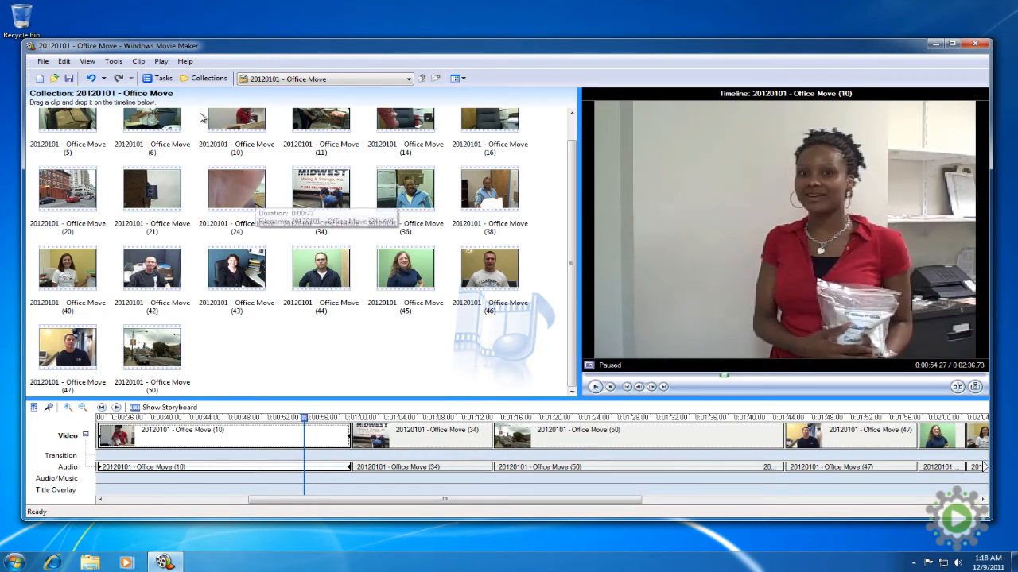
pyautogui.click(140, 64)
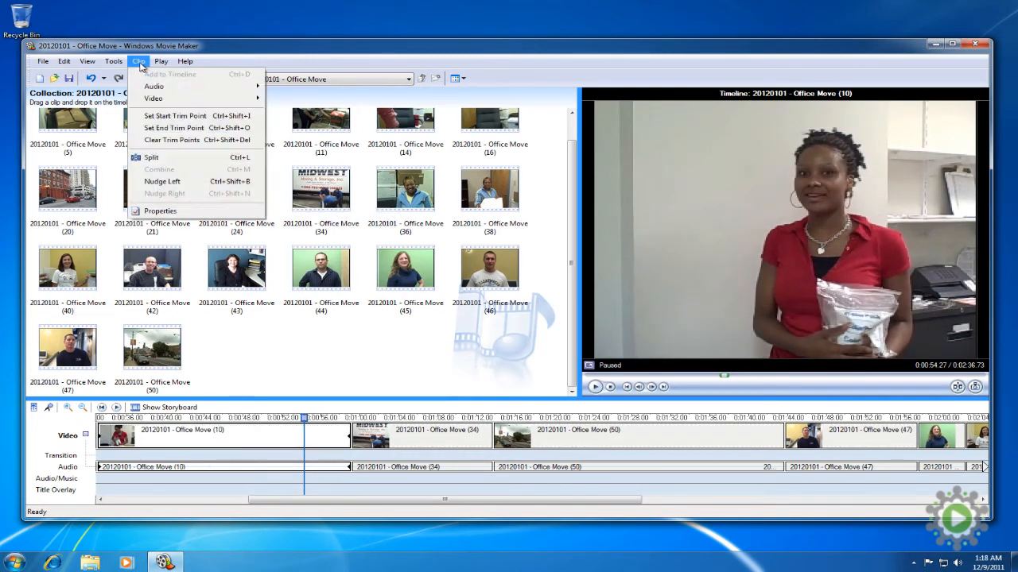
pyautogui.click(187, 127)
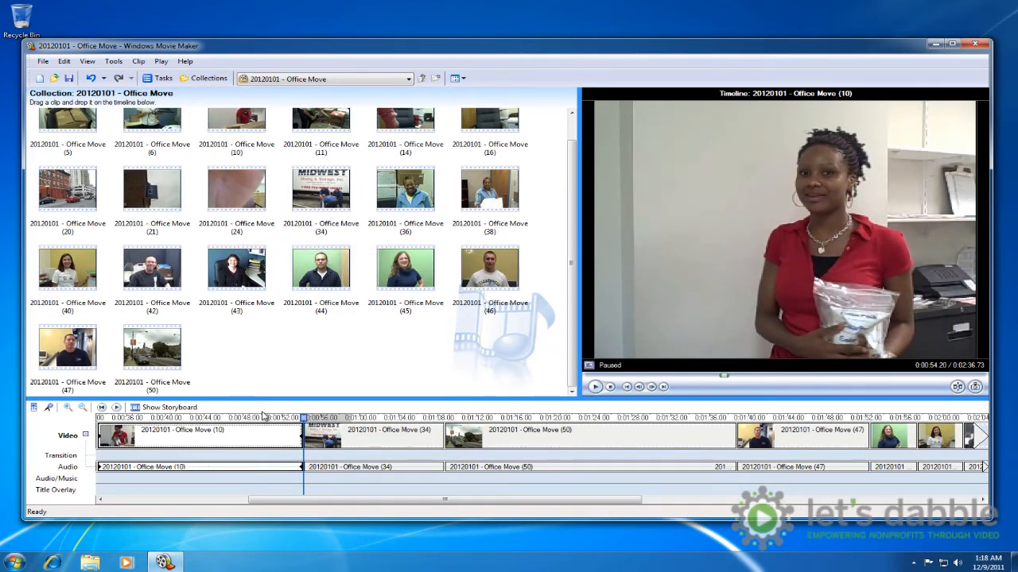
# Step: Play back the trimmed ending of Office Move (10) and extend its end trim point to a clip duration of about 0:00:21.93
pyautogui.click(260, 417)
pyautogui.press('space')
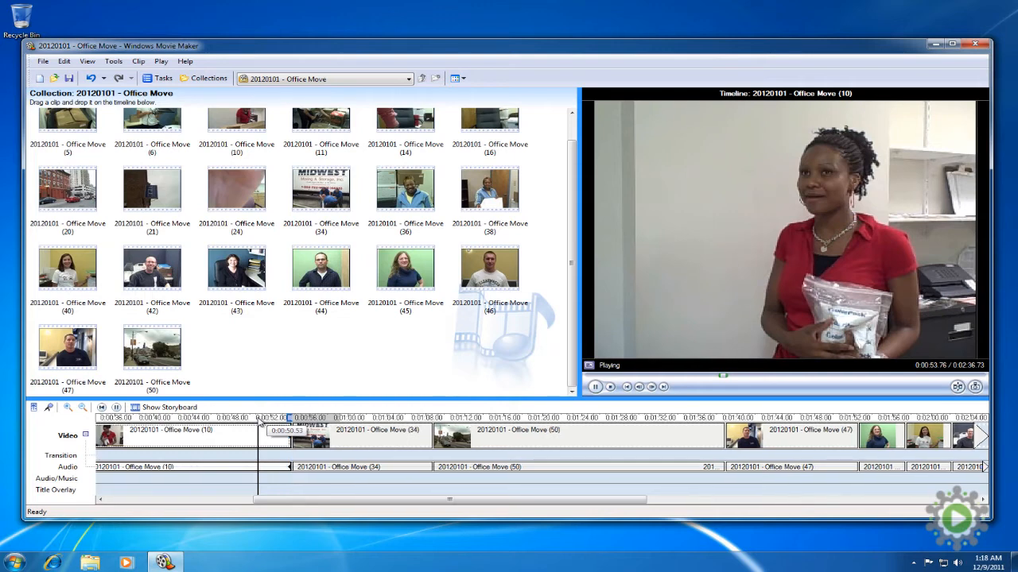
pyautogui.press('space')
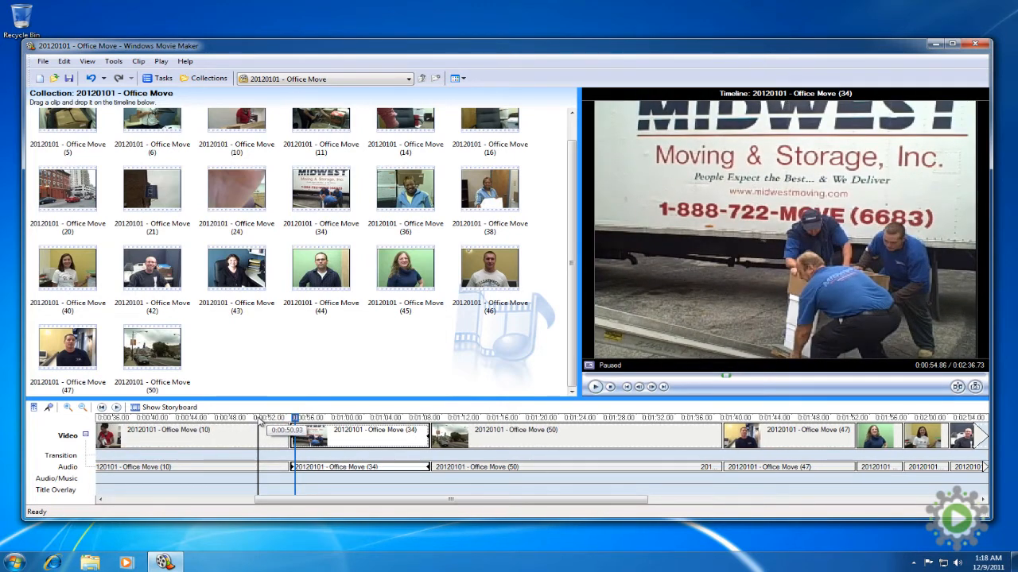
pyautogui.moveTo(260, 421); pyautogui.dragTo(294, 435)
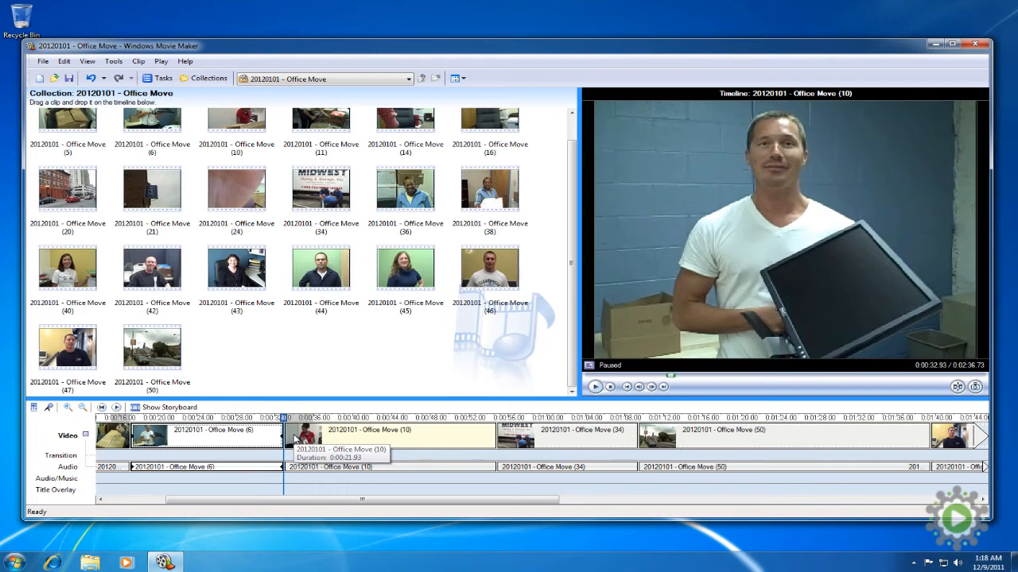
# Step: Play the new ending of Office Move (10) into Office Move (34) and extend its end trim point to about 0:00:55.7
pyautogui.click(413, 442)
pyautogui.click(469, 419)
pyautogui.press('space')
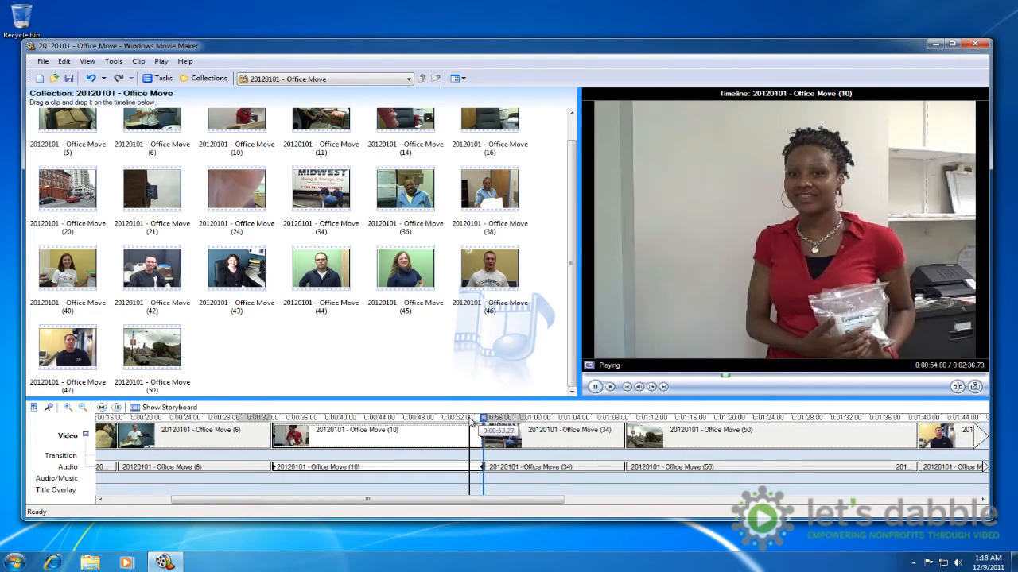
pyautogui.press('space')
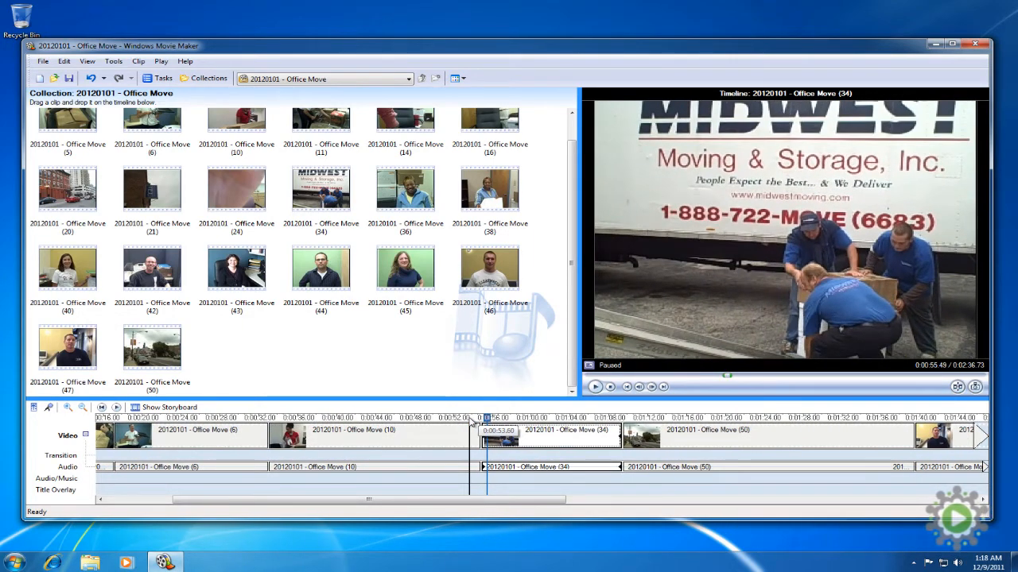
pyautogui.click(473, 433)
pyautogui.moveTo(475, 434); pyautogui.dragTo(482, 433)
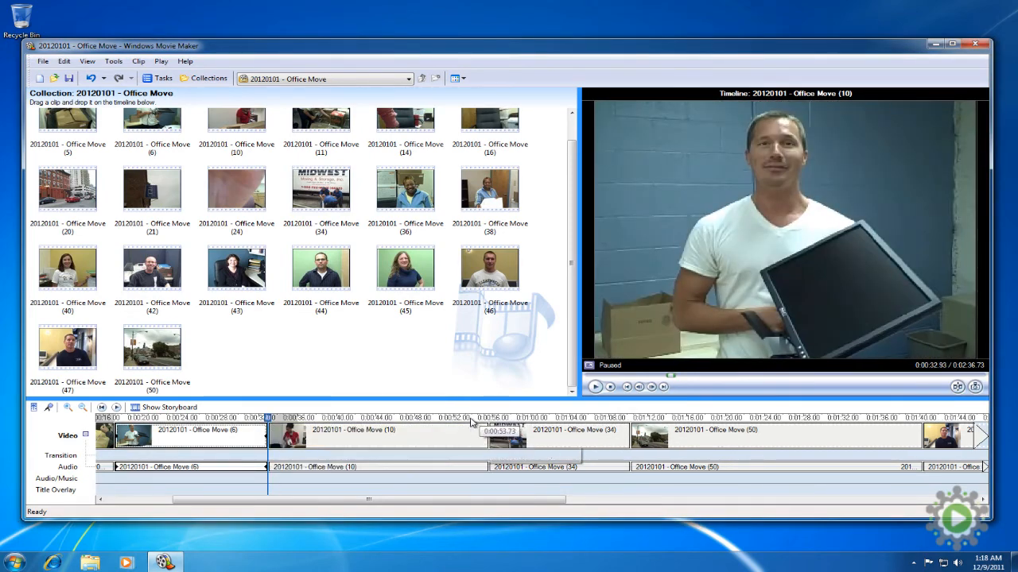
# Step: Review the ending of Office Move (10) and set its end trim point precisely at about 0:00:55.00
pyautogui.click(473, 419)
pyautogui.press('space')
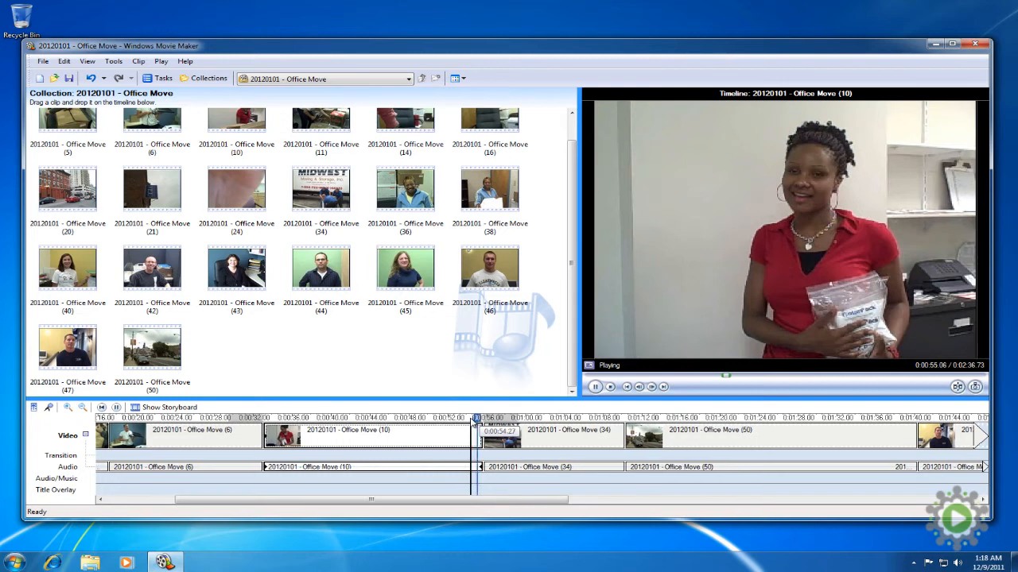
pyautogui.press('space')
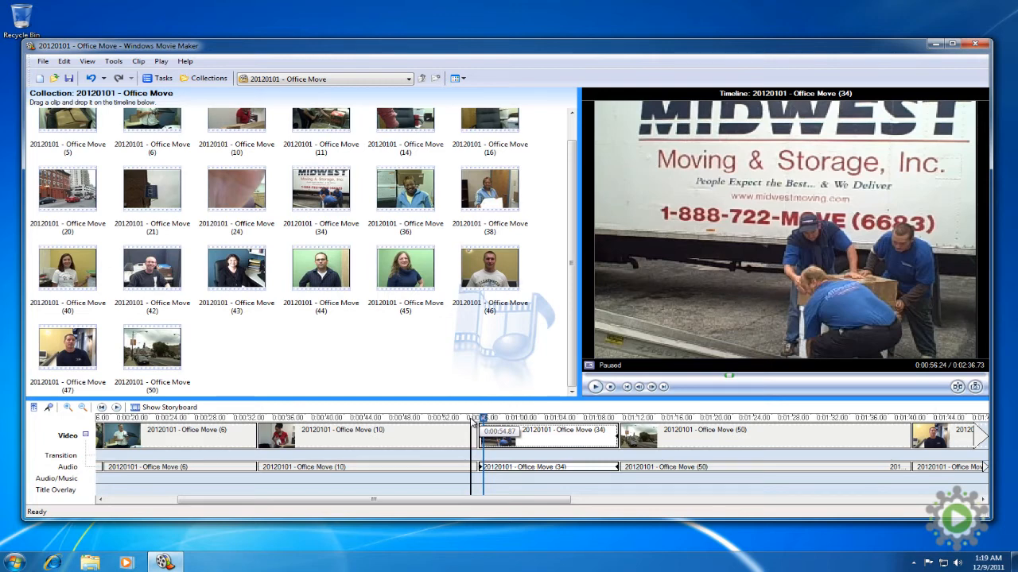
pyautogui.click(68, 409)
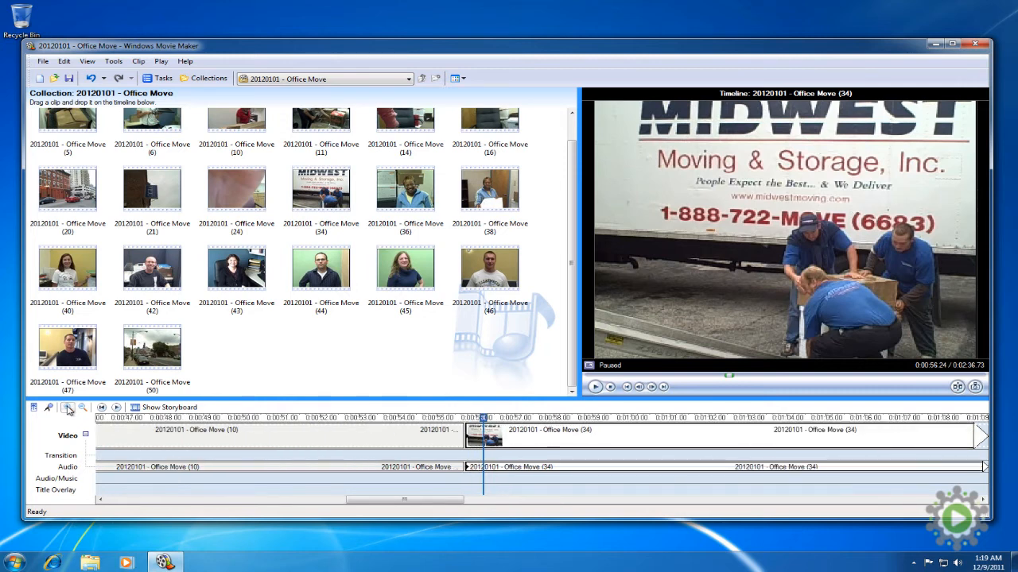
pyautogui.click(68, 409)
pyautogui.moveTo(170, 430); pyautogui.dragTo(268, 429)
pyautogui.click(268, 419)
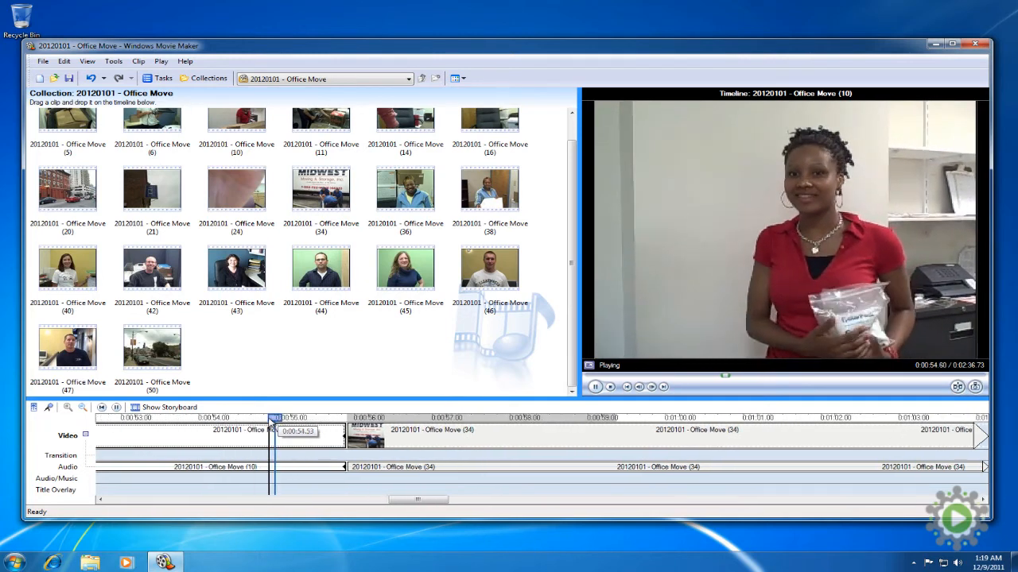
pyautogui.press('space')
pyautogui.moveTo(272, 419); pyautogui.dragTo(263, 419)
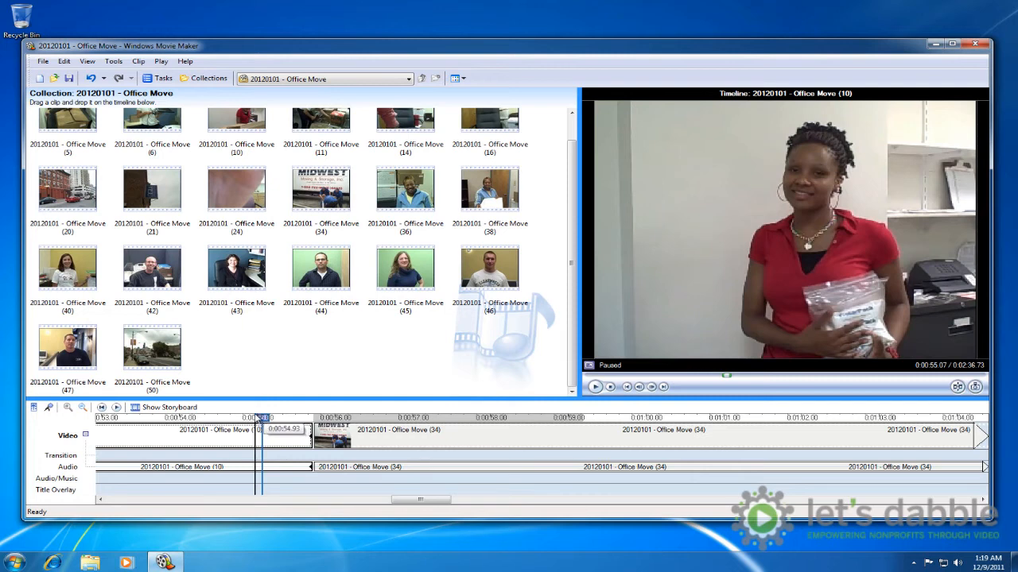
pyautogui.click(138, 61)
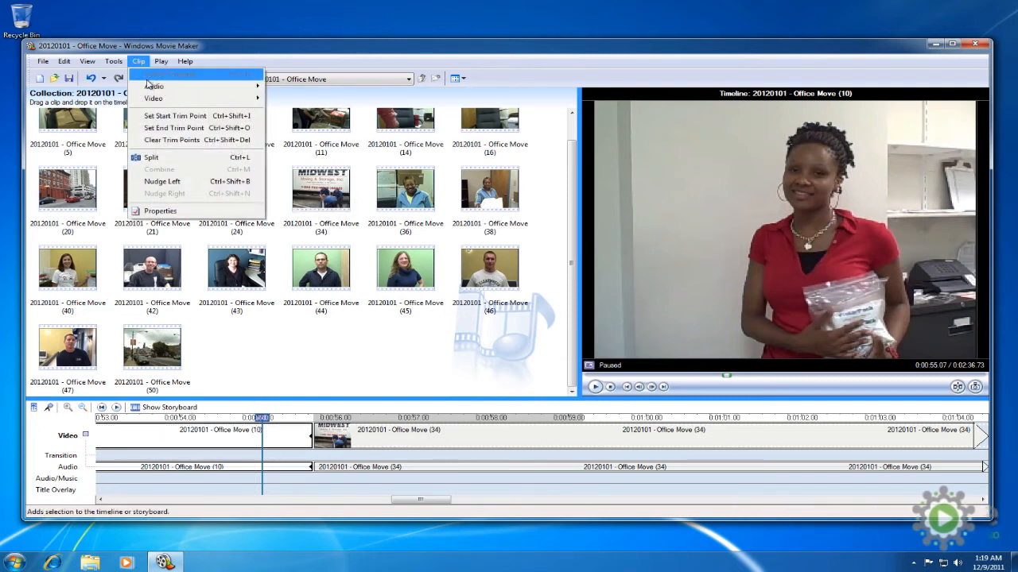
pyautogui.click(163, 128)
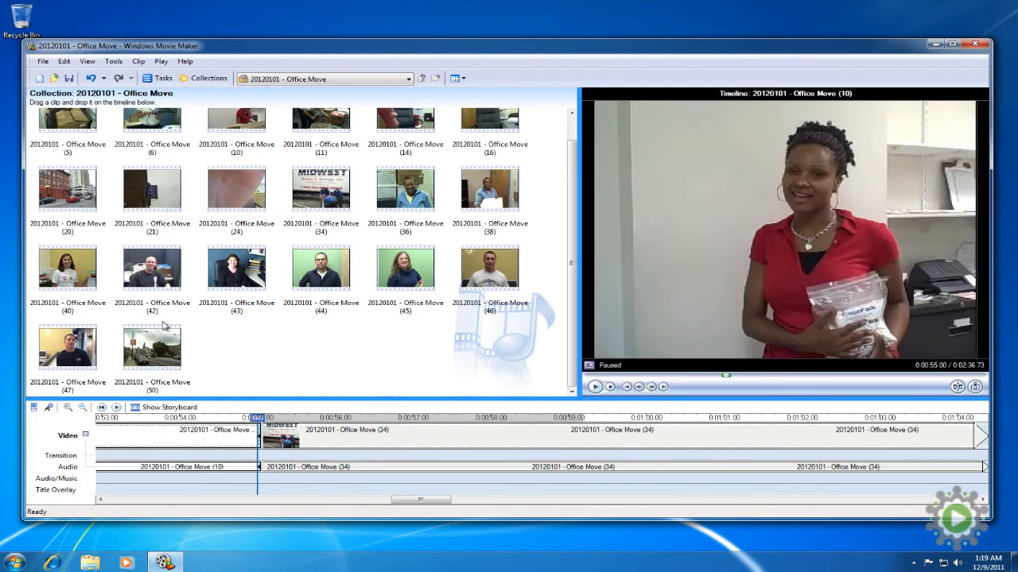
# Step: Play back the last seconds of Office Move (10) from about 0:00:53.27 into Office Move (34)
pyautogui.click(125, 419)
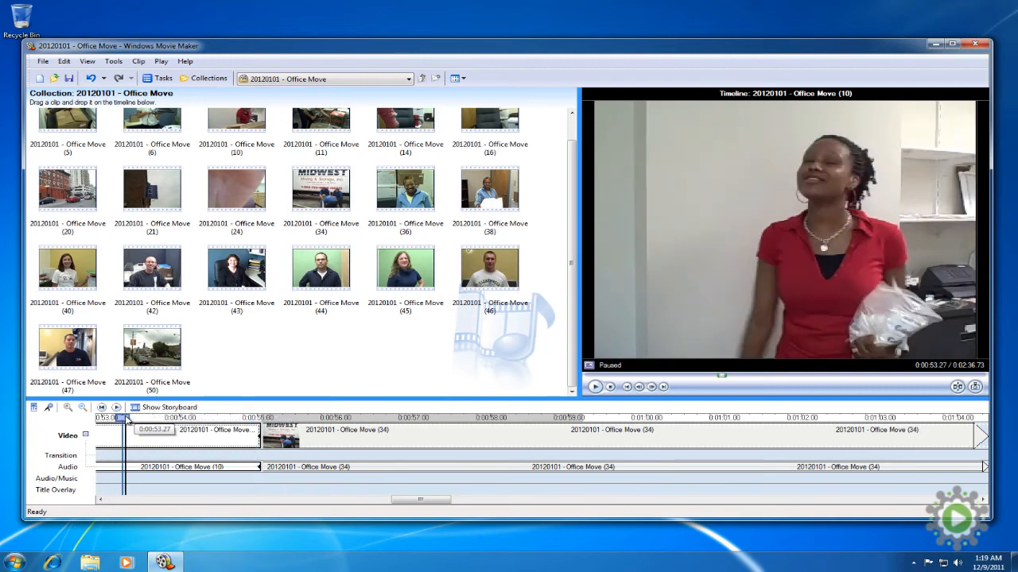
pyautogui.press('space')
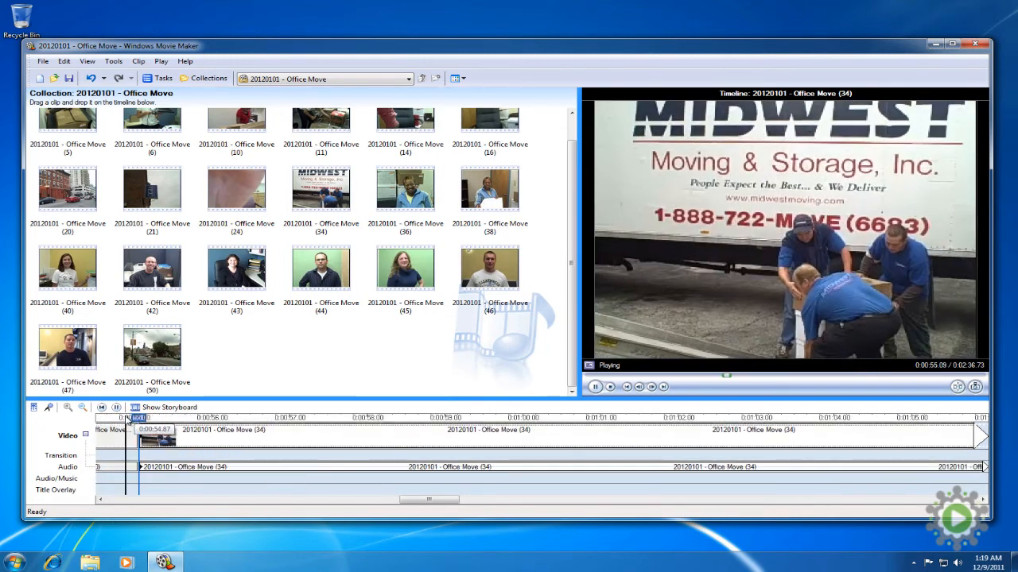
pyautogui.press('space')
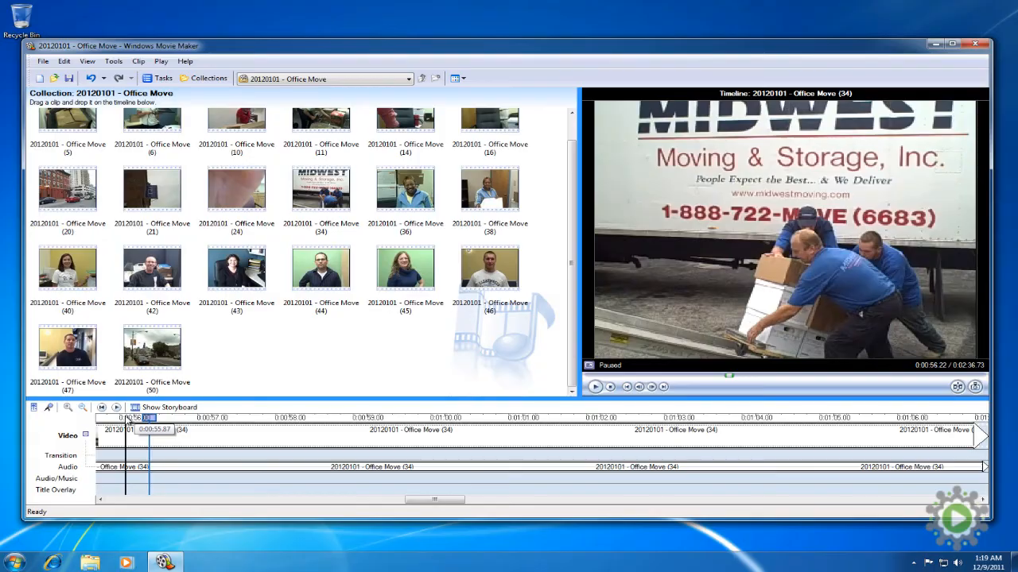